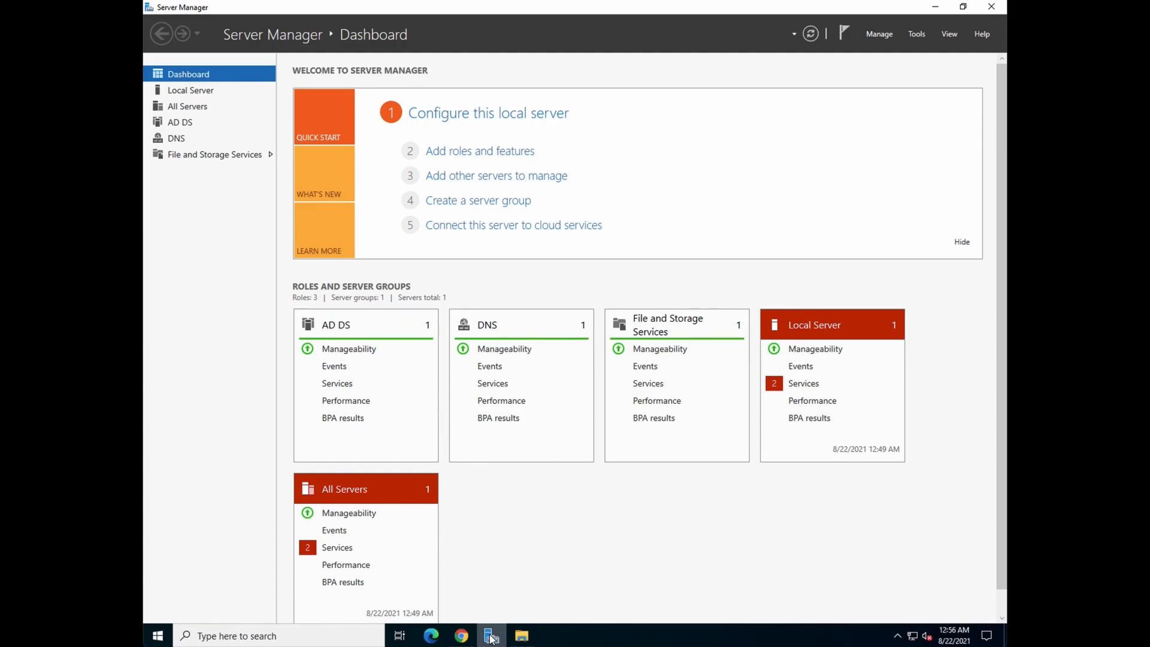
# - Show the local server's properties (DracoSase2022AD001, domain in.dracosase.com)
pyautogui.click(190, 90)
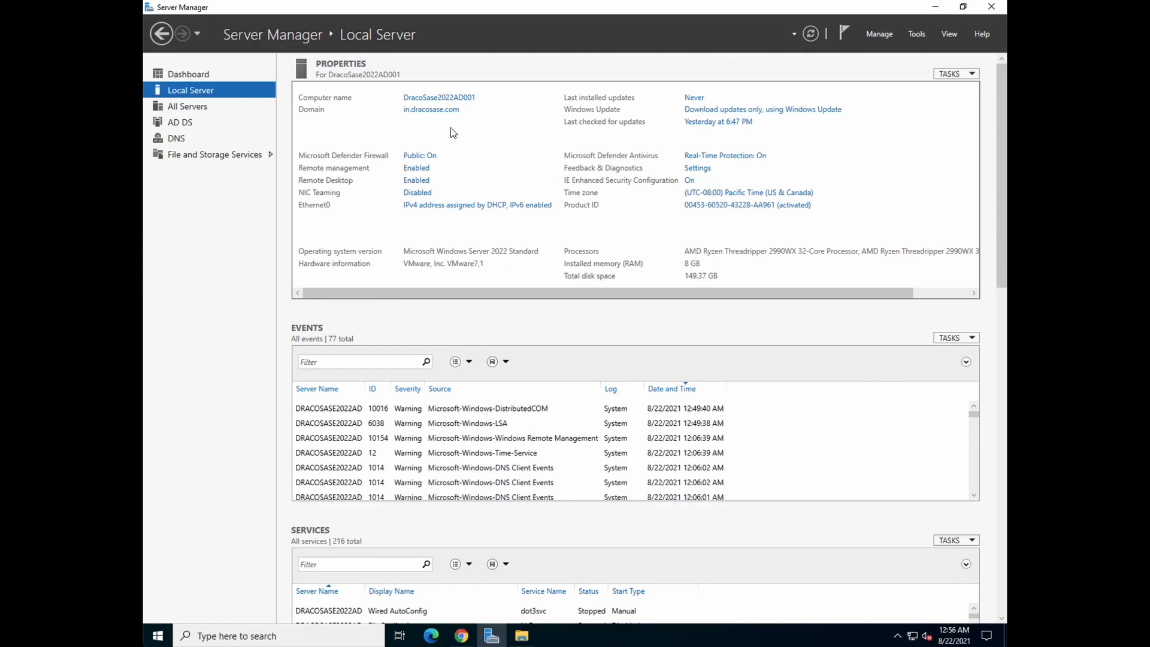
# - Navigate from the Duo dashboard to Users > Directory Sync
pyautogui.click(464, 638)
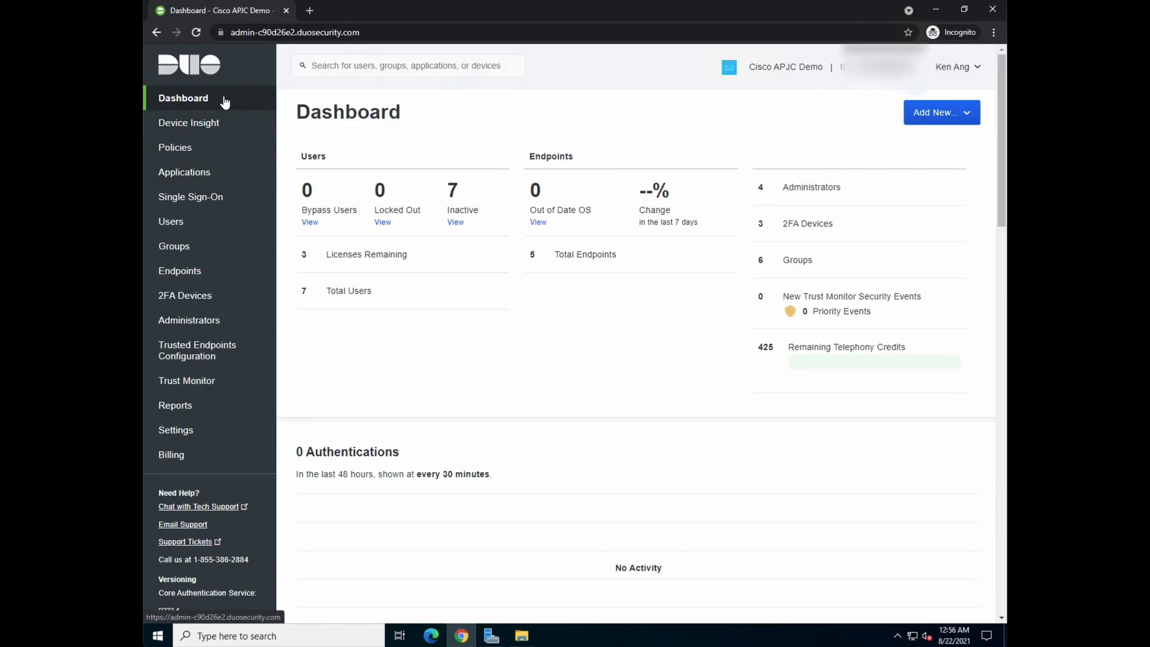
pyautogui.click(193, 226)
pyautogui.click(193, 225)
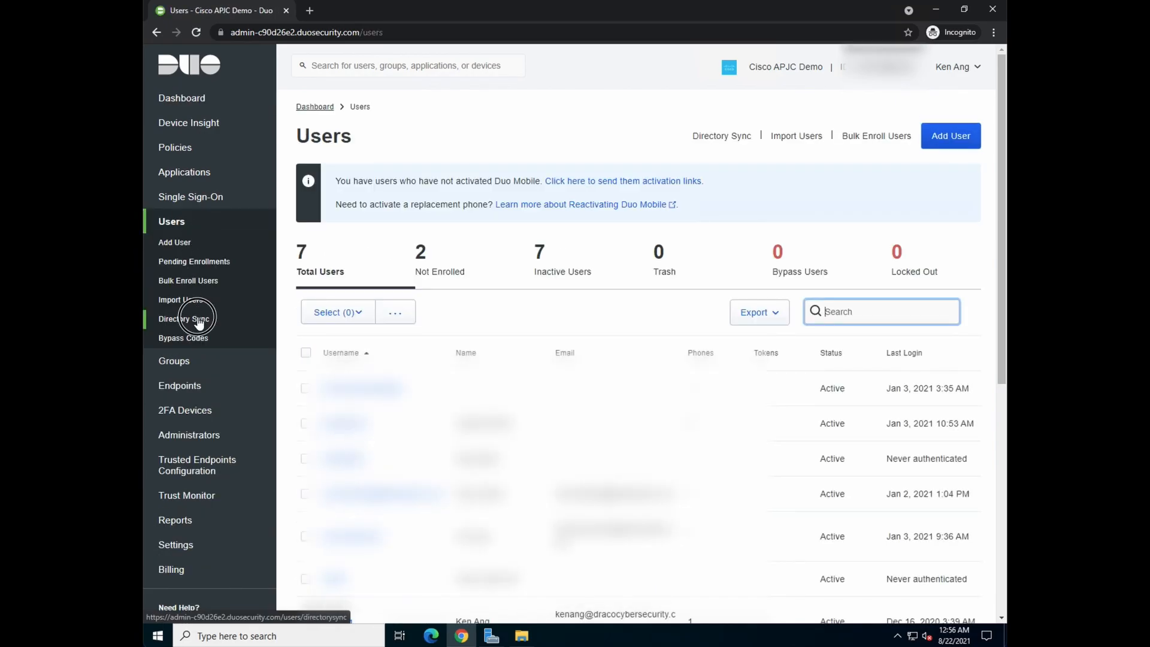
pyautogui.click(184, 319)
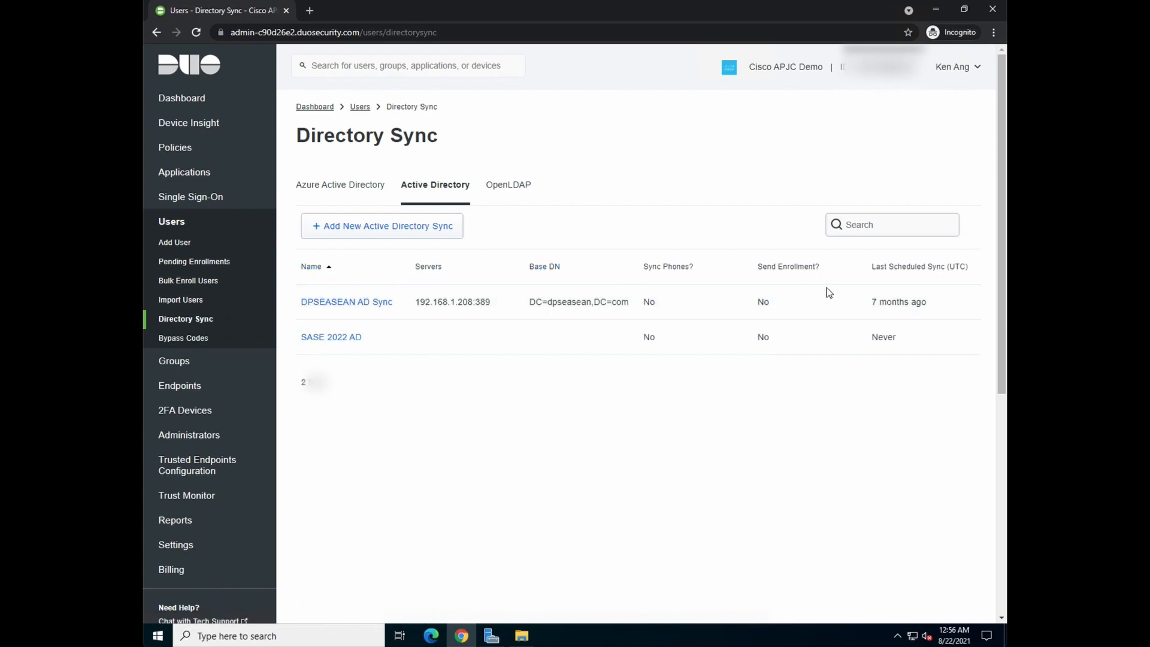
# - Delete the DPSEASEAN AD Sync directory
pyautogui.click(348, 302)
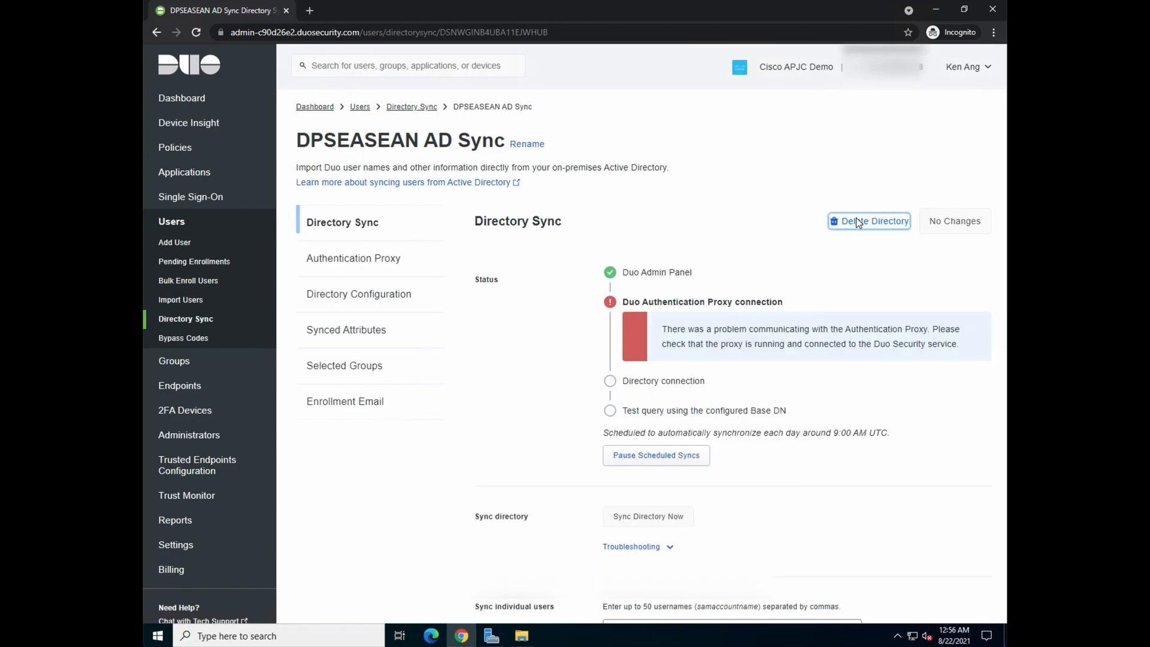
pyautogui.click(859, 220)
pyautogui.click(381, 387)
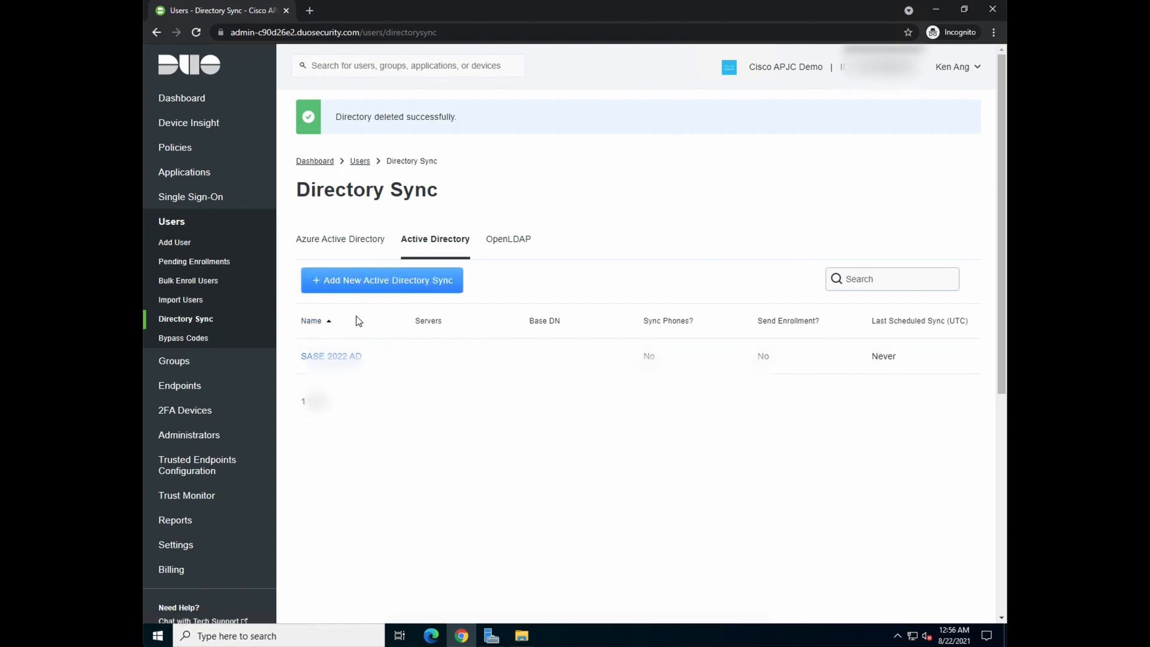
# - Delete the SASE 2022 AD directory and show the Active Directory syncs list
pyautogui.click(348, 356)
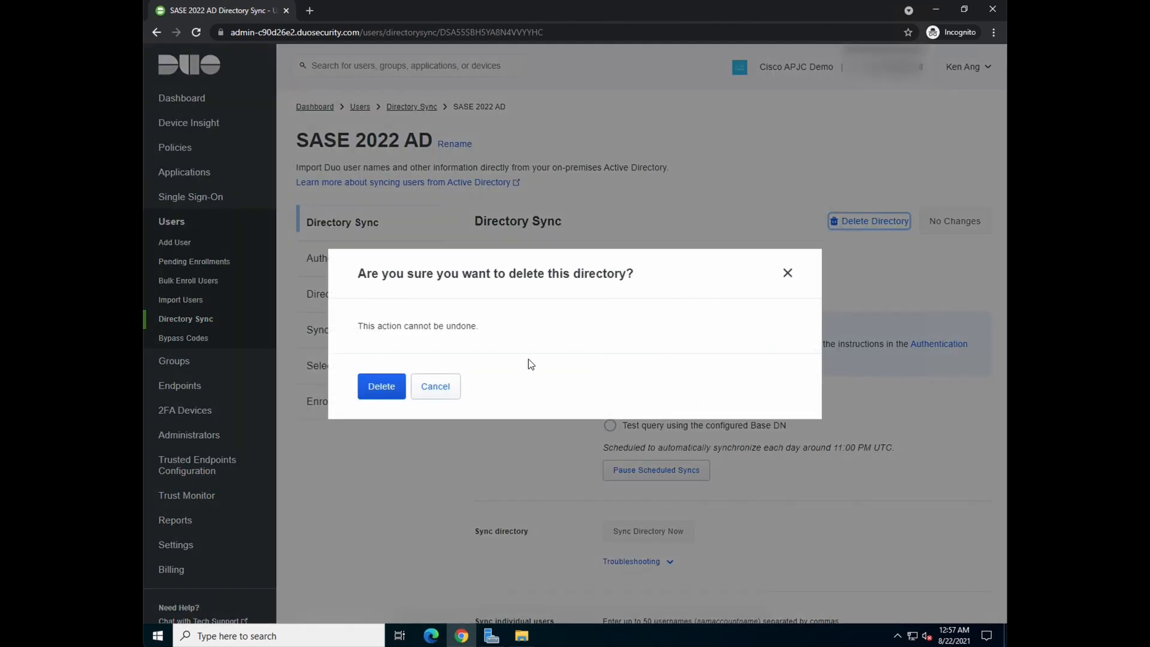
pyautogui.click(381, 385)
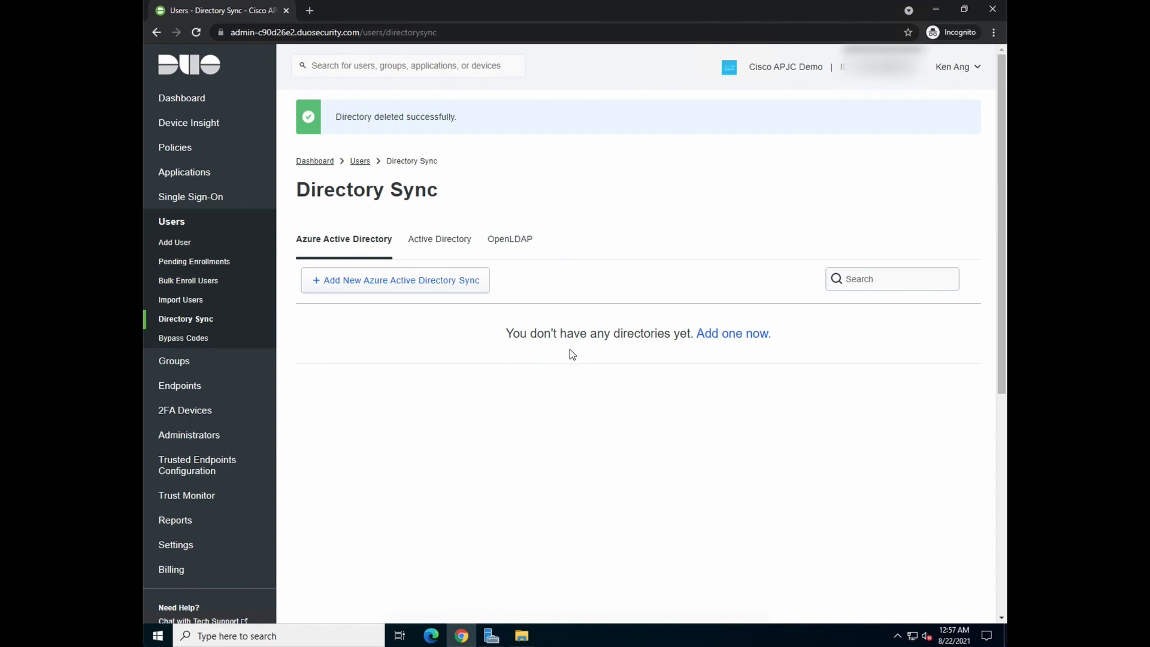
pyautogui.click(432, 245)
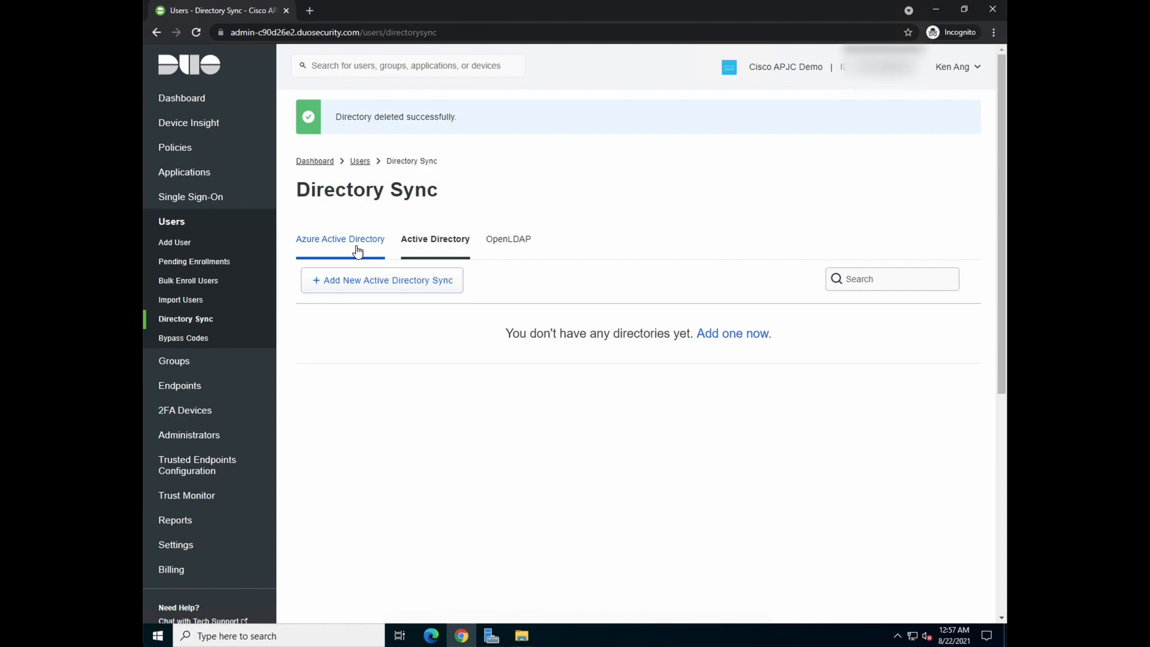
# - Add a new Active Directory sync and jump to its Authentication Proxy setup steps
pyautogui.click(363, 286)
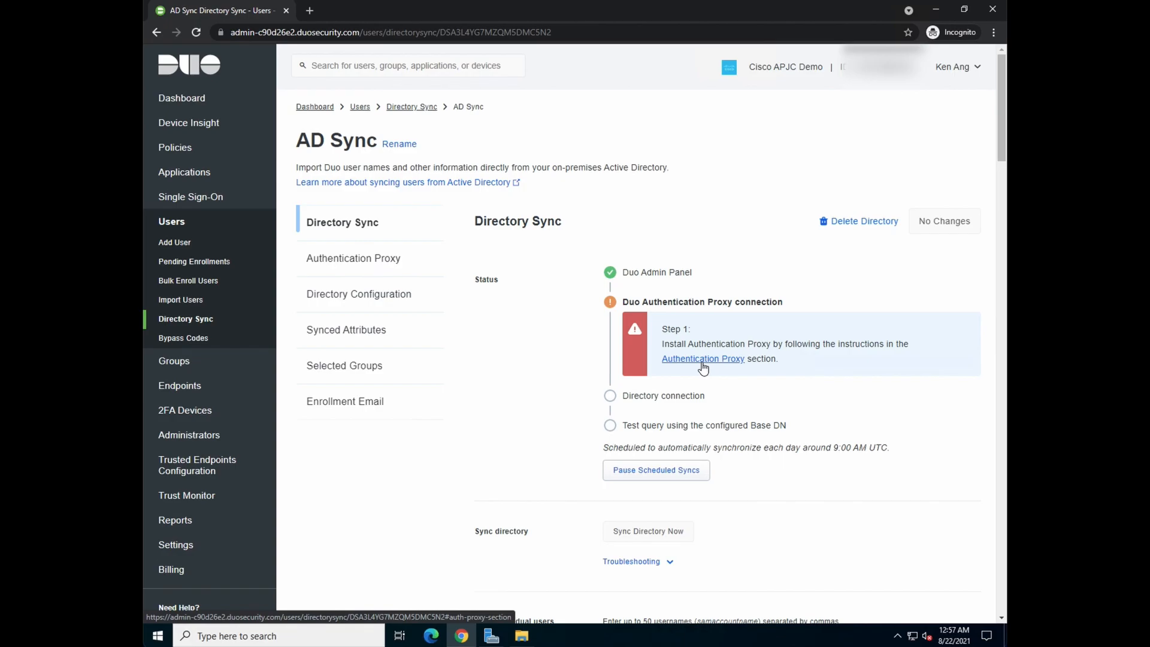
pyautogui.click(703, 359)
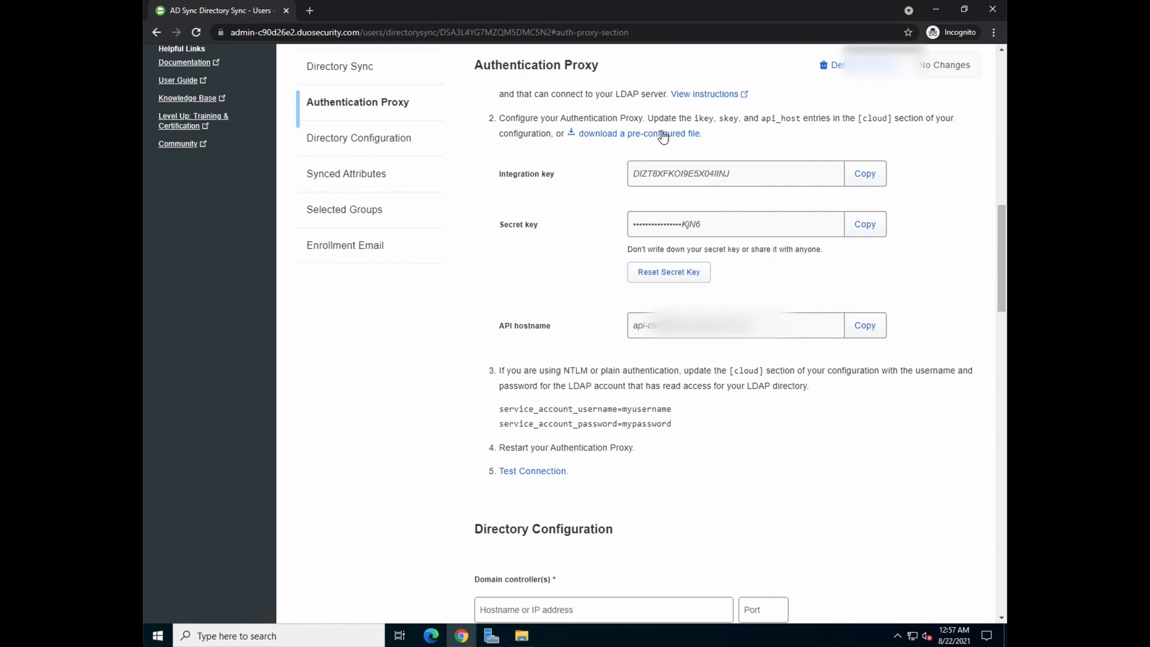
pyautogui.click(692, 94)
# - Open the Authentication Proxy instructions in a new documentation tab
pyautogui.rightClick(693, 95)
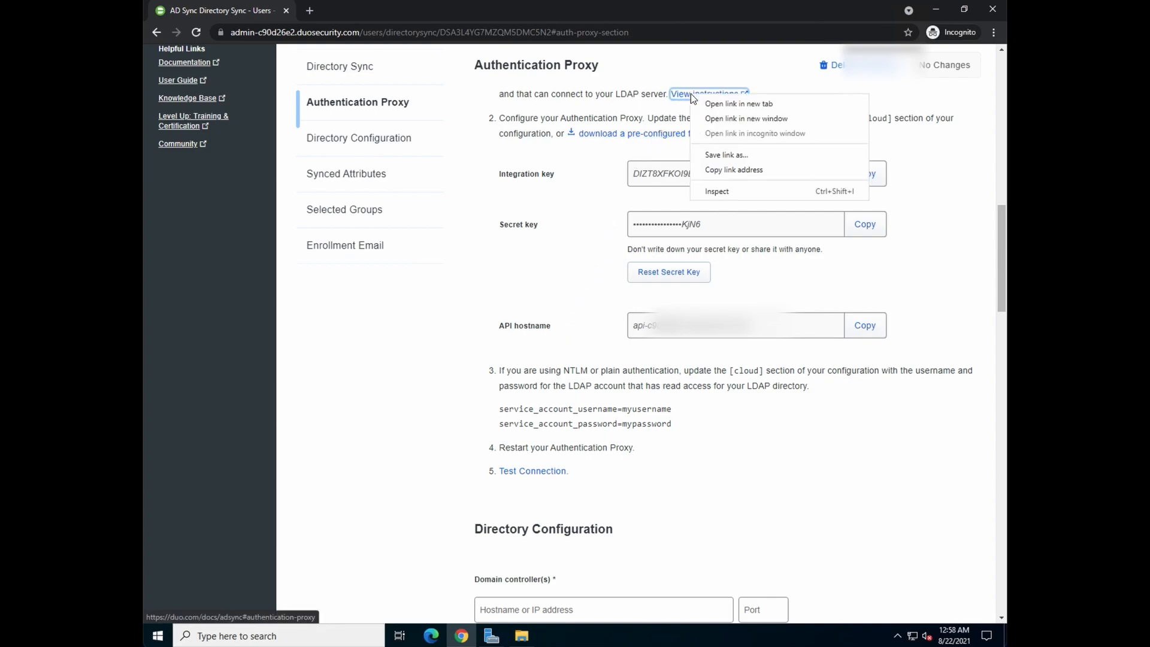
pyautogui.click(736, 105)
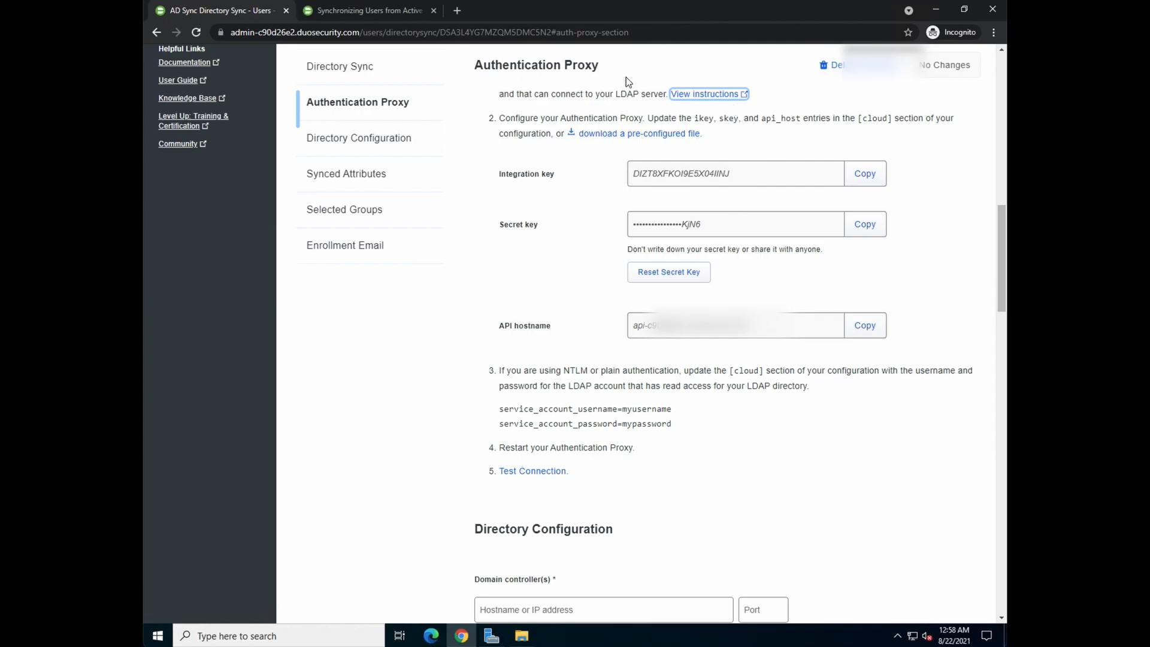
pyautogui.click(324, 10)
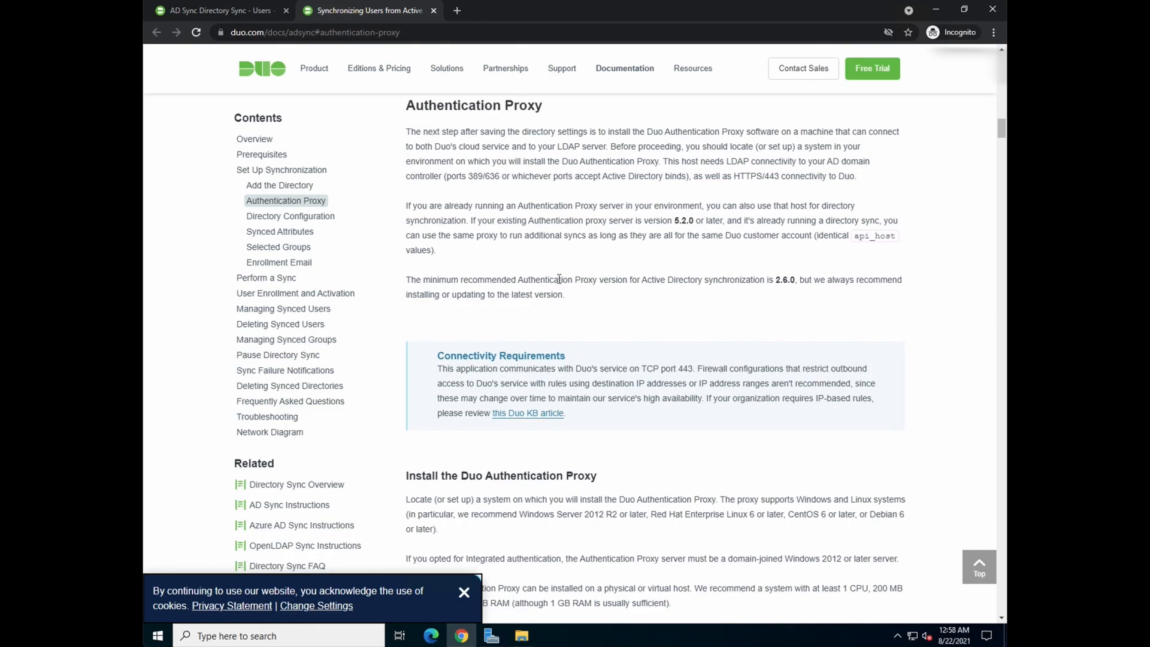
pyautogui.scroll(-3, 559, 280)
pyautogui.scroll(-3, 620, 306)
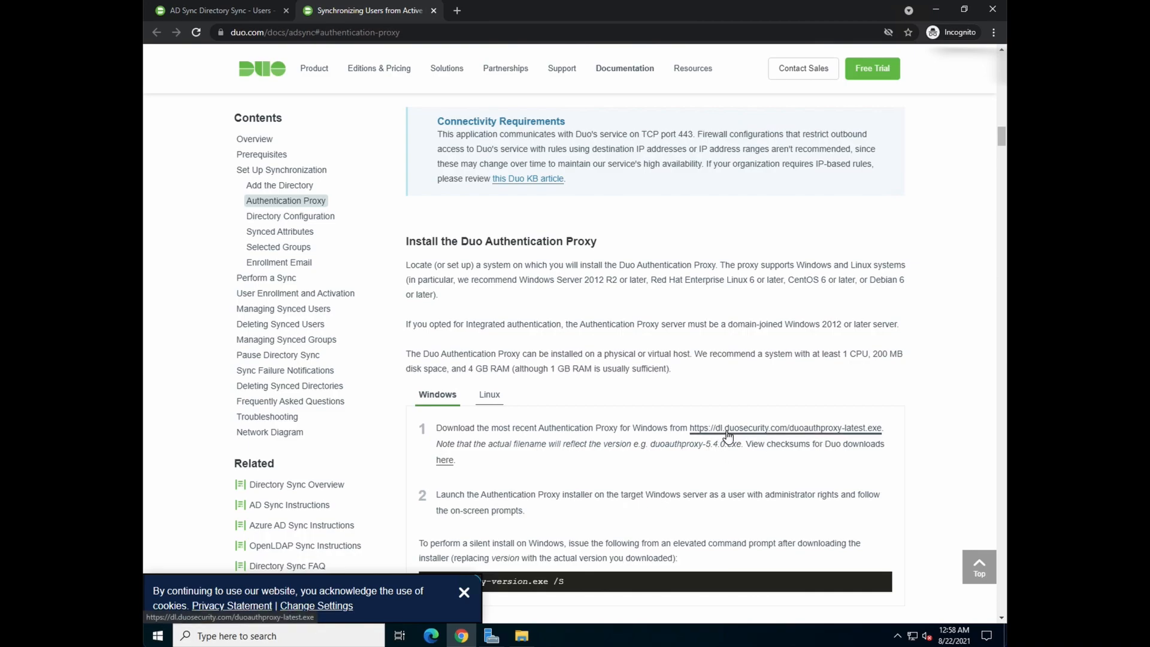
# - Download the Windows installer duoauthproxy-5.4.0.exe and dismiss the cookie notice
pyautogui.click(726, 428)
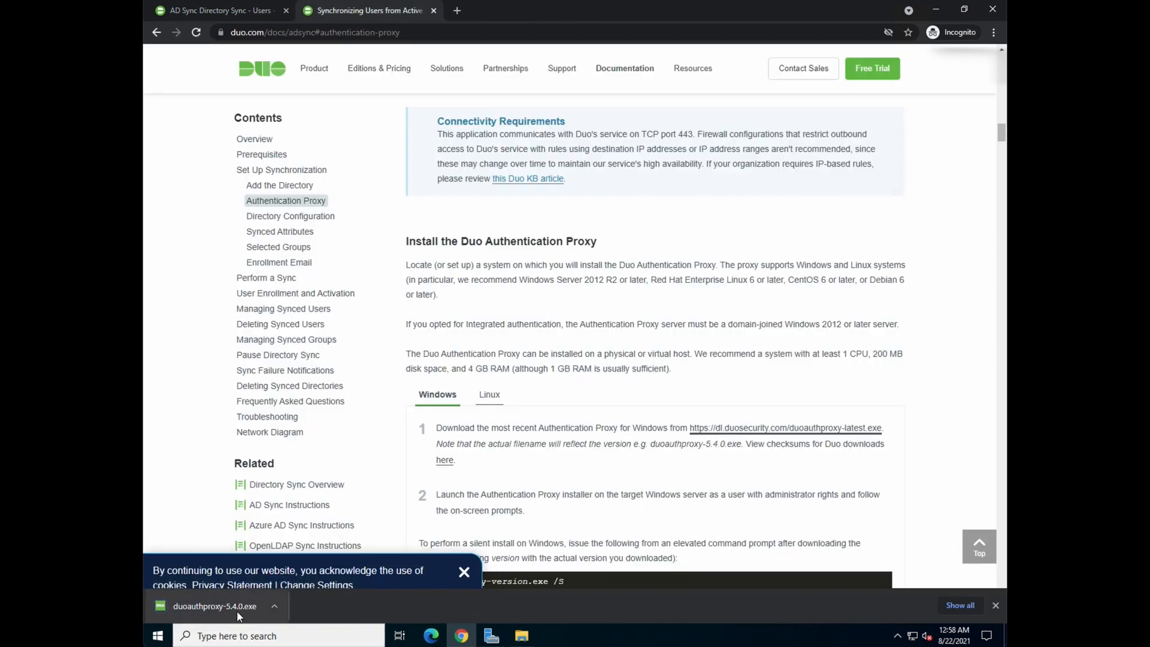
pyautogui.click(464, 572)
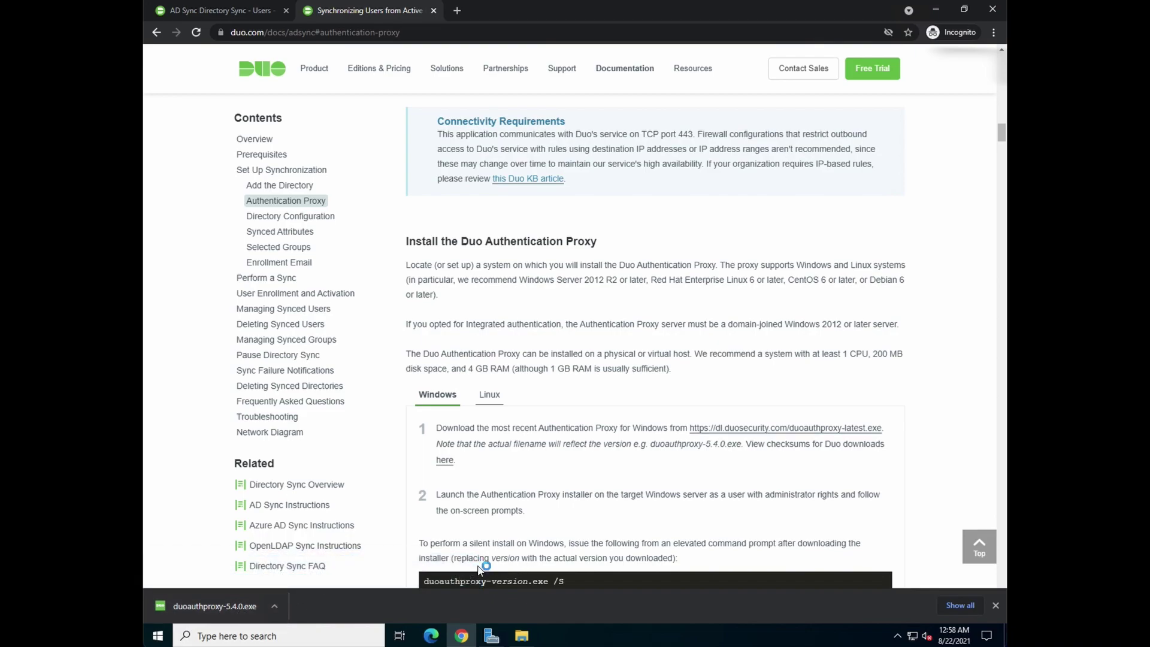
# - Run duoauthproxy-5.4.0.exe from Downloads as administrator
pyautogui.click(521, 635)
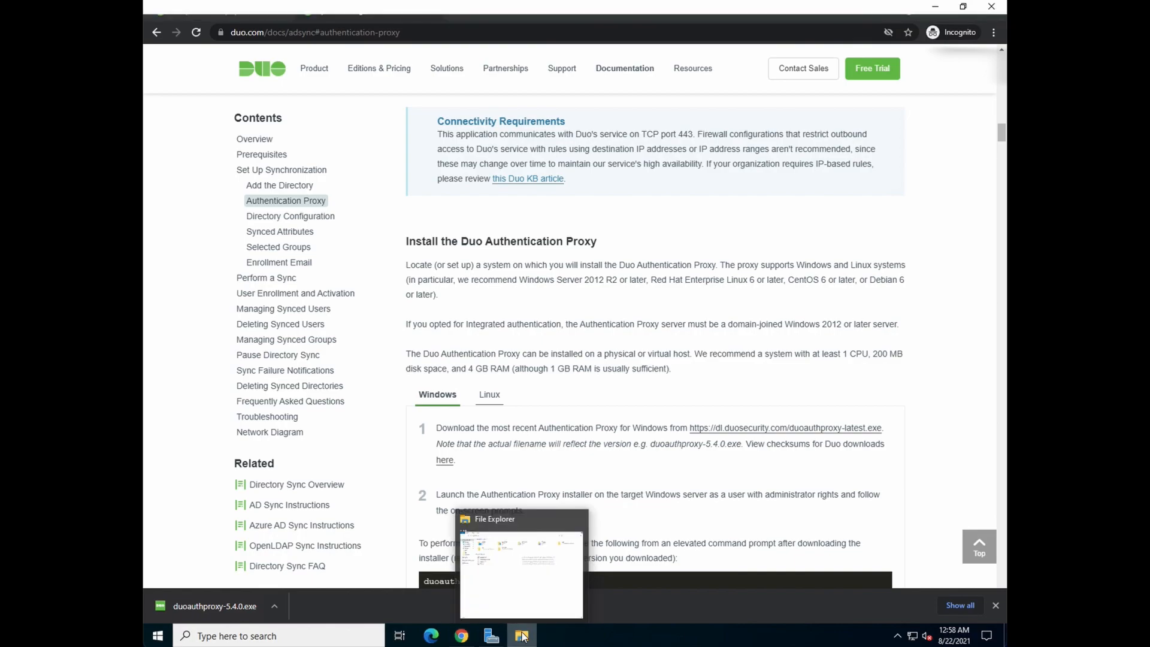
pyautogui.click(193, 101)
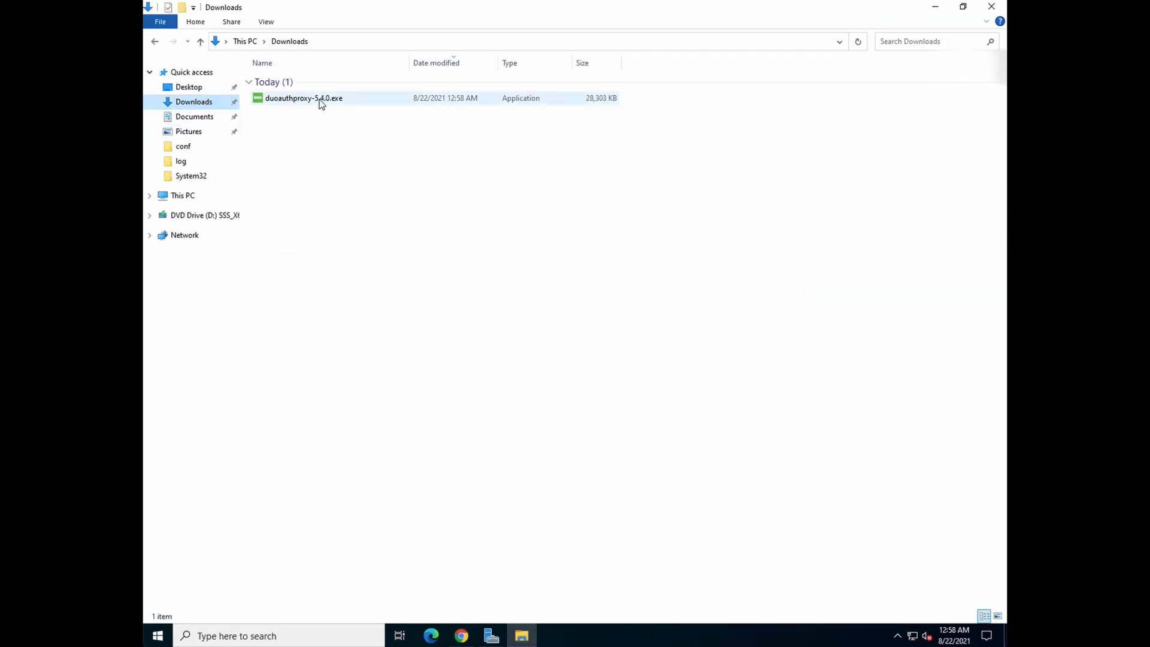
pyautogui.rightClick(305, 98)
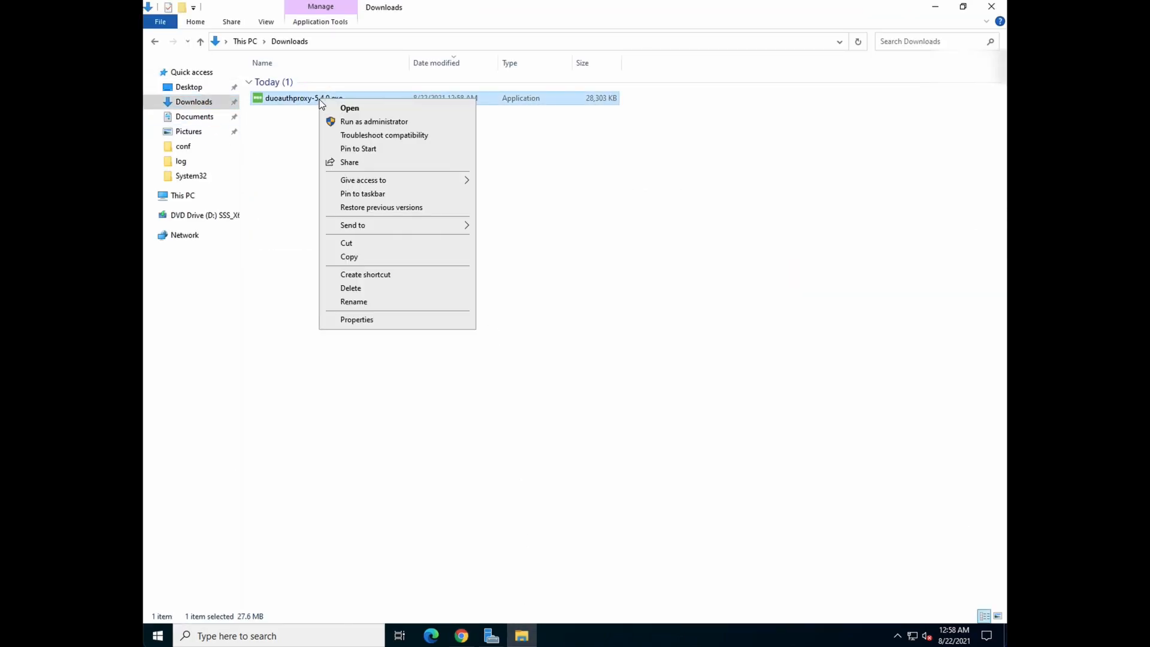
pyautogui.click(371, 123)
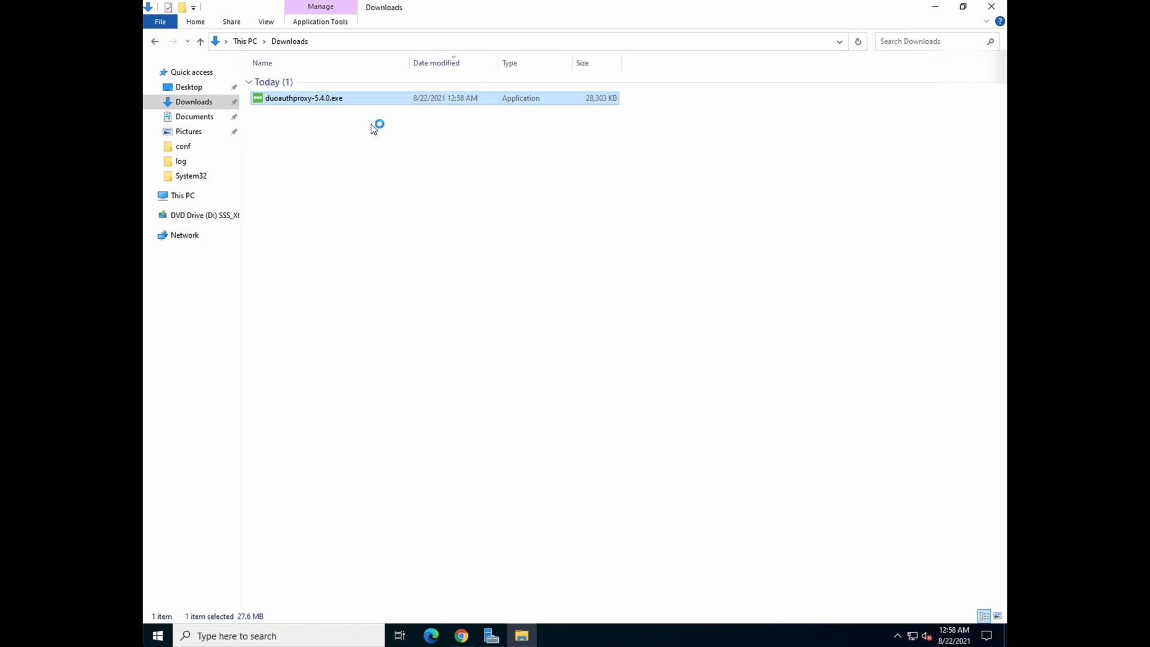
# - Finish the installer wizard with the option to open authproxy.cfg
pyautogui.click(644, 417)
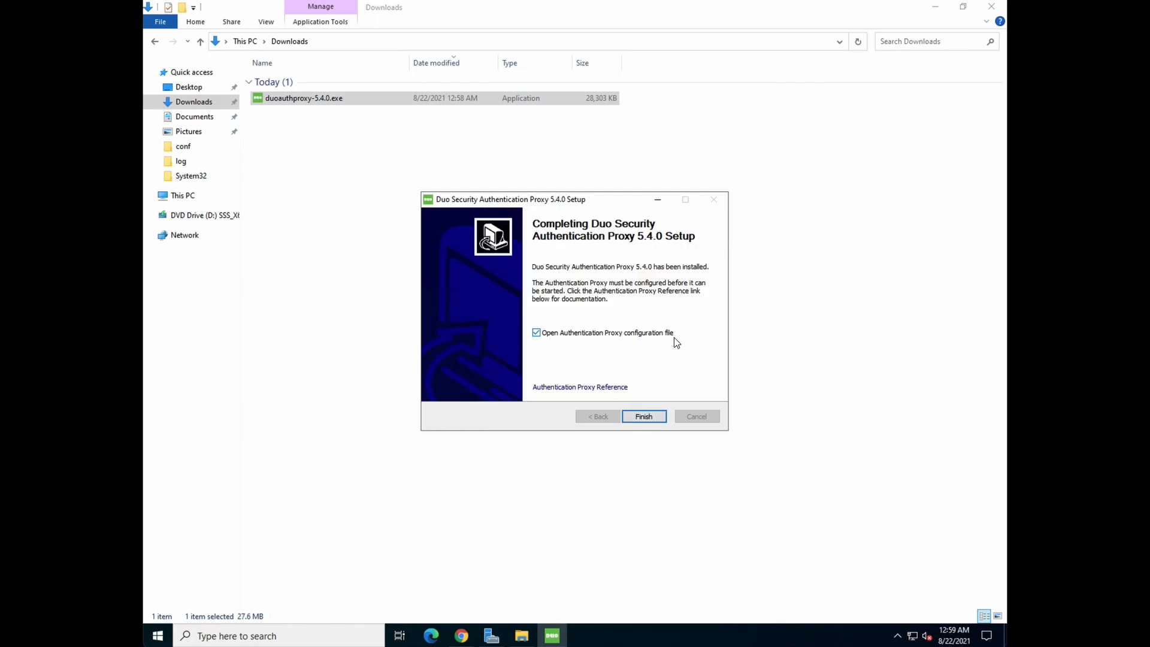
pyautogui.click(644, 417)
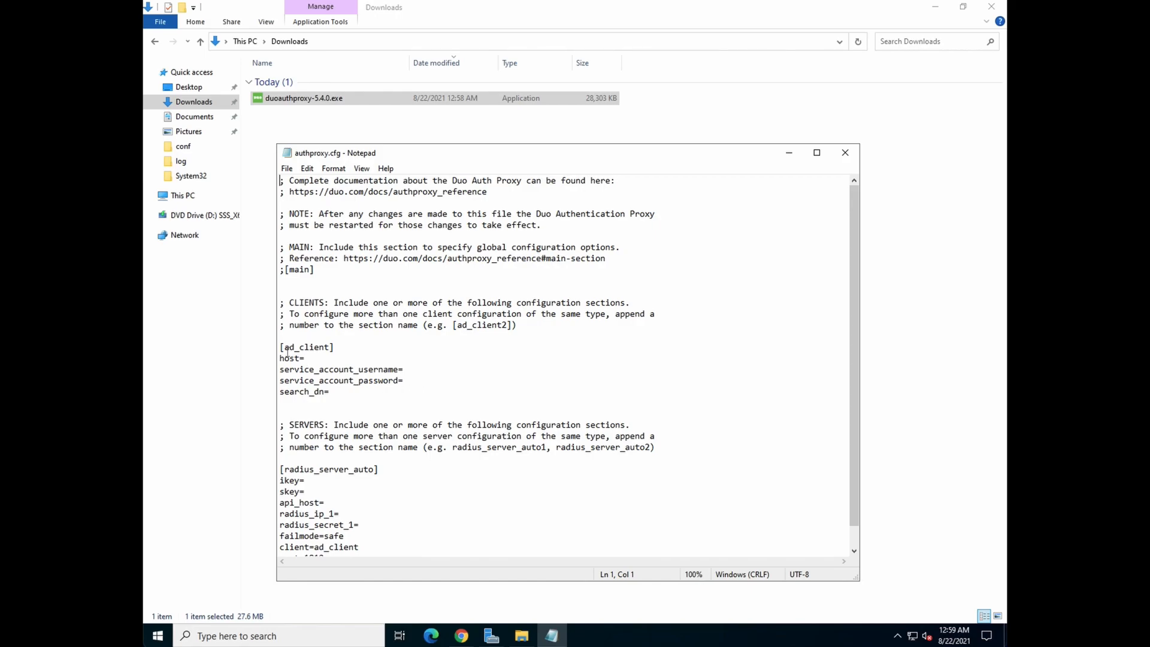
# - Add a line after search_dn= and move to the start of the [radius_server_auto] heading
pyautogui.moveTo(280, 348); pyautogui.dragTo(335, 348)
pyautogui.press('Return')
pyautogui.write('[')
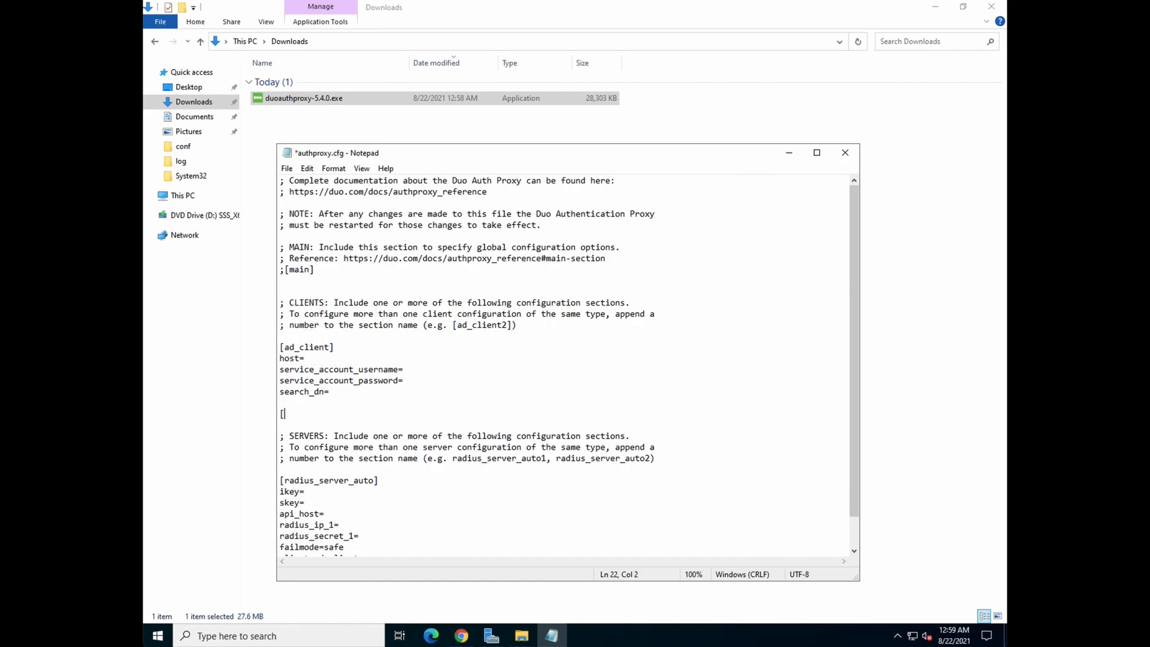
pyautogui.write('cloud]')
pyautogui.click(361, 480)
pyautogui.click(387, 502)
pyautogui.click(280, 483)
pyautogui.scroll(-1, 706, 398)
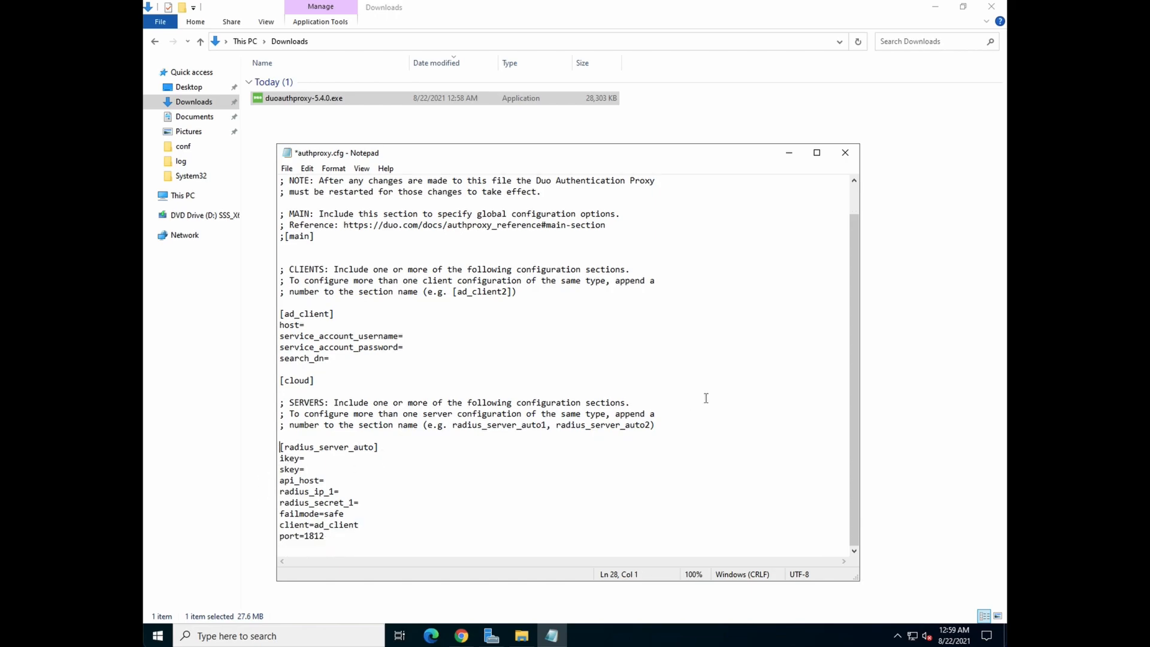
pyautogui.write(';')
# - Comment out each radius_server_auto line with ';' through port=1812
pyautogui.press('Down')
pyautogui.press('Home')
pyautogui.write(';')
pyautogui.press('Down')
pyautogui.press('Home')
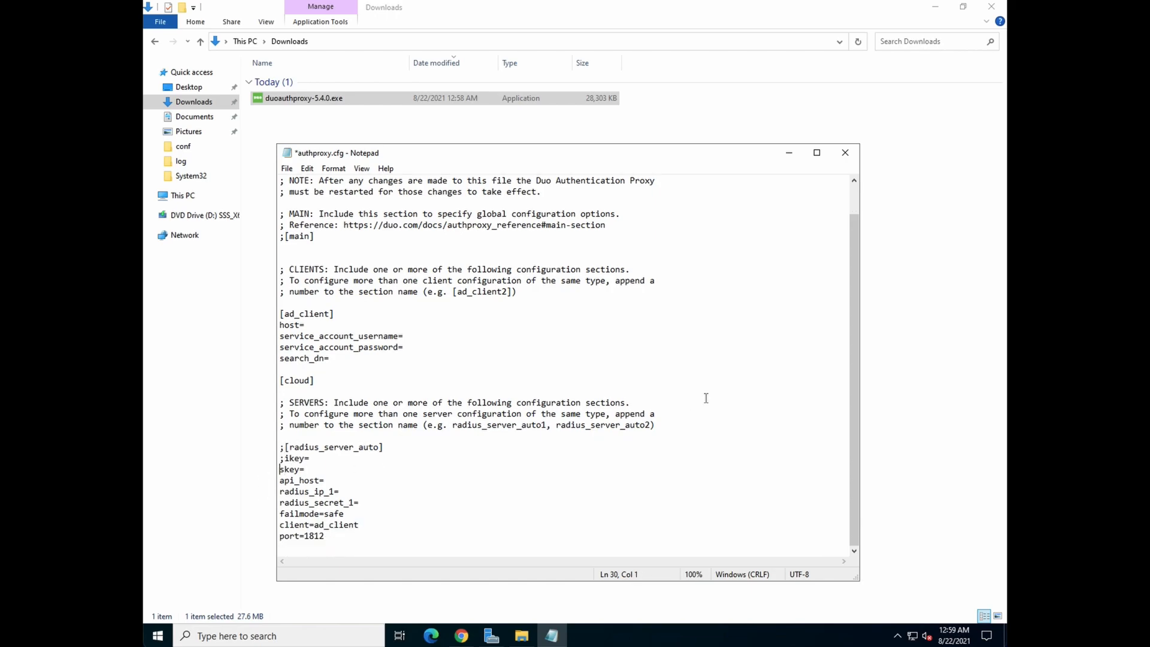
pyautogui.write(';')
pyautogui.press('Down')
pyautogui.press('Home')
pyautogui.write(';')
pyautogui.press('Down')
pyautogui.press('Home')
pyautogui.write(';')
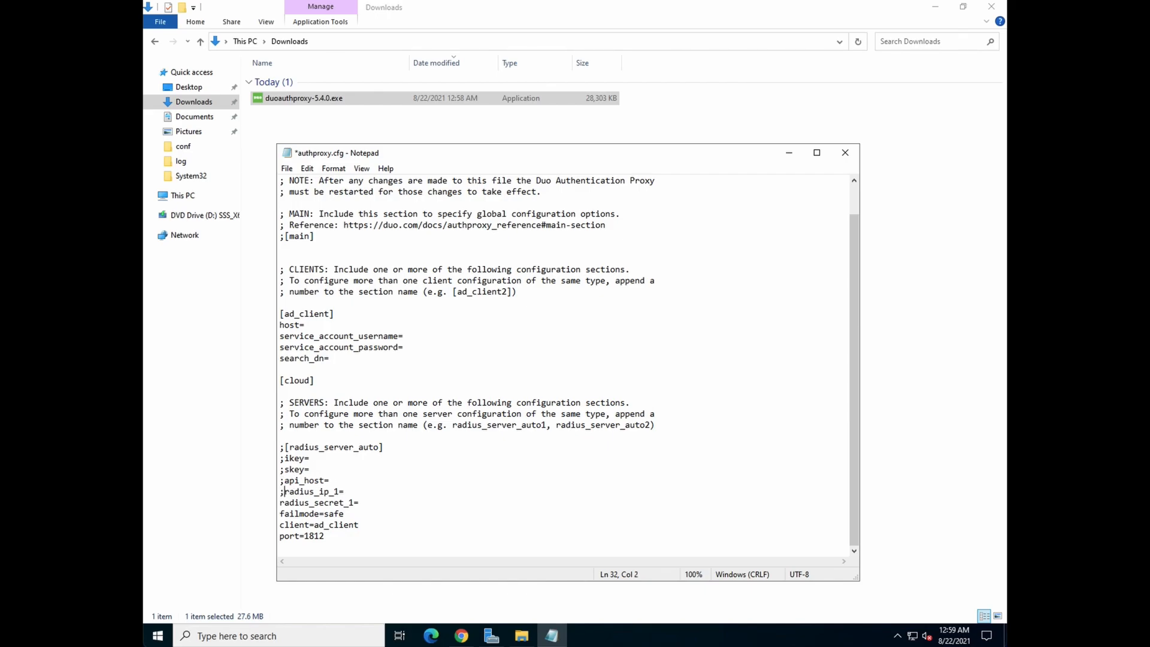
pyautogui.press('Down')
pyautogui.press('Home')
pyautogui.write(';')
pyautogui.press('Down')
pyautogui.press('Home')
pyautogui.write(';')
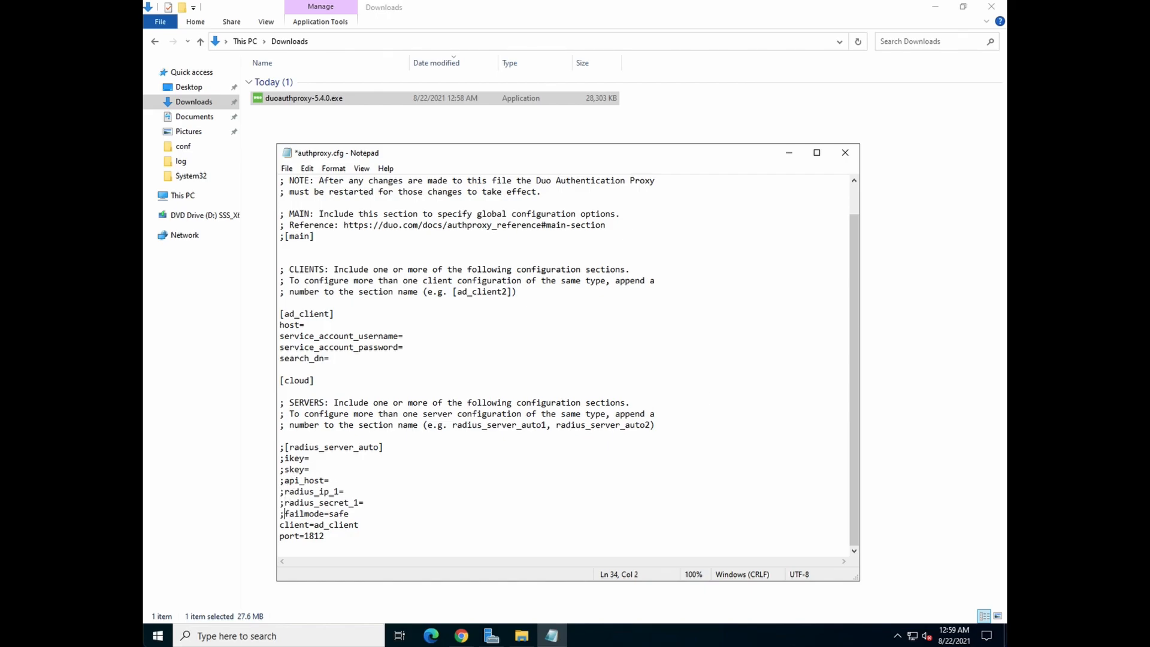
pyautogui.press('Down')
pyautogui.press('Home')
pyautogui.write(';')
pyautogui.press('Down')
pyautogui.press('Home')
pyautogui.write(';')
pyautogui.click(380, 391)
pyautogui.click(462, 635)
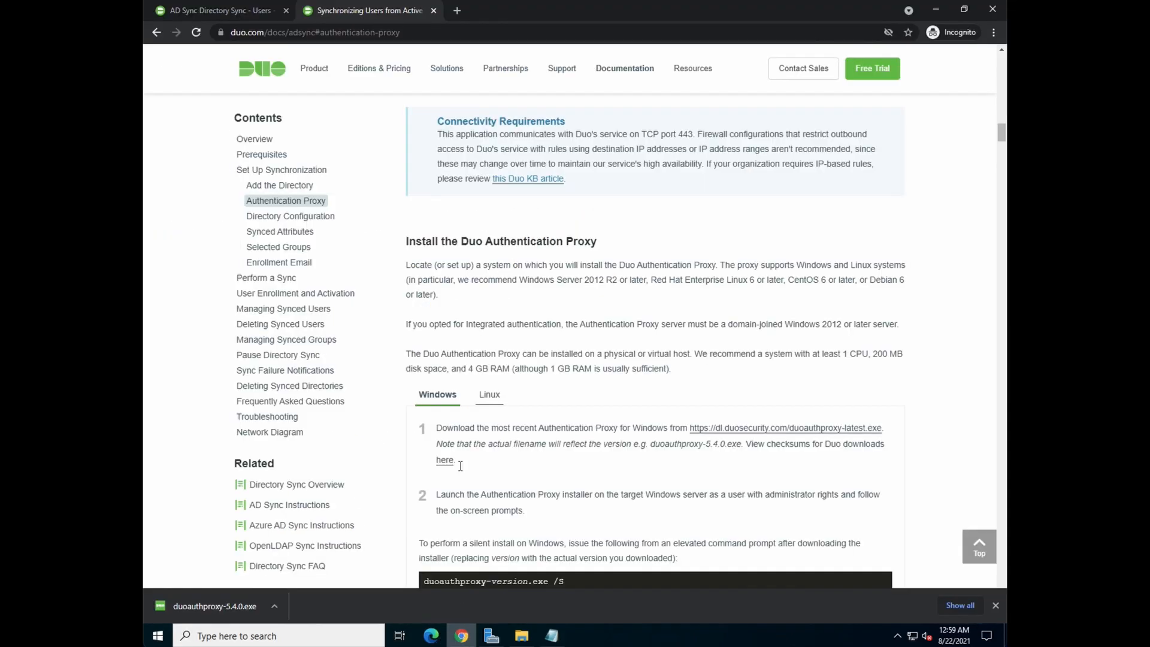
pyautogui.scroll(-1, 627, 460)
pyautogui.scroll(-5, 627, 460)
pyautogui.scroll(-5, 627, 460)
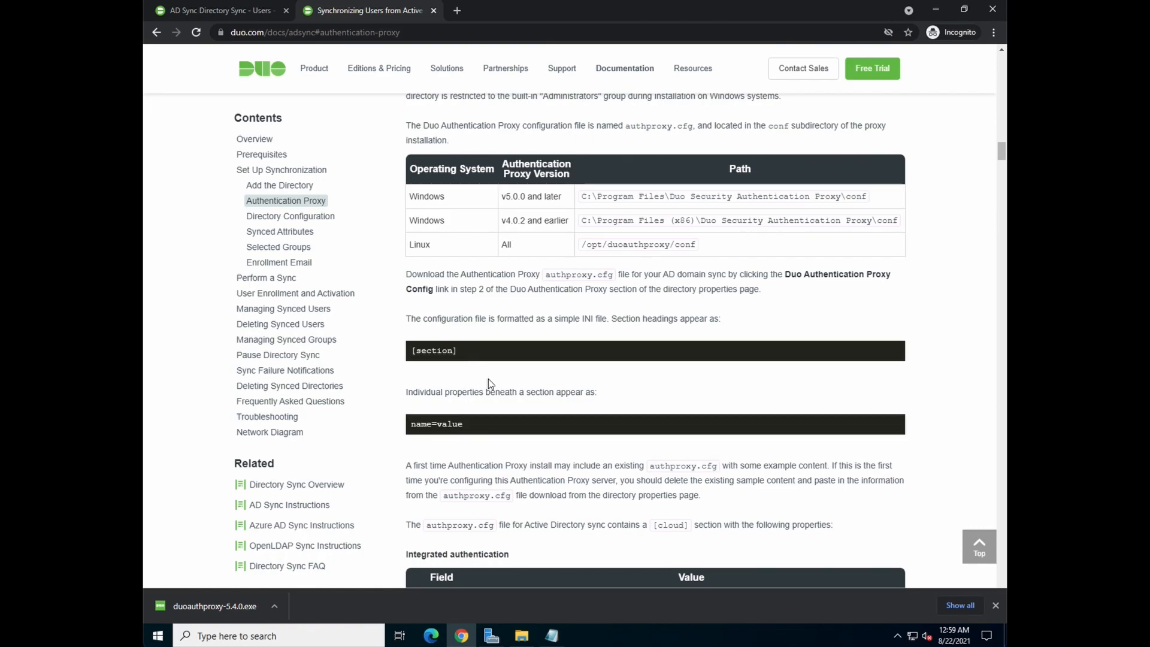
pyautogui.scroll(-2, 488, 378)
pyautogui.scroll(-1, 488, 378)
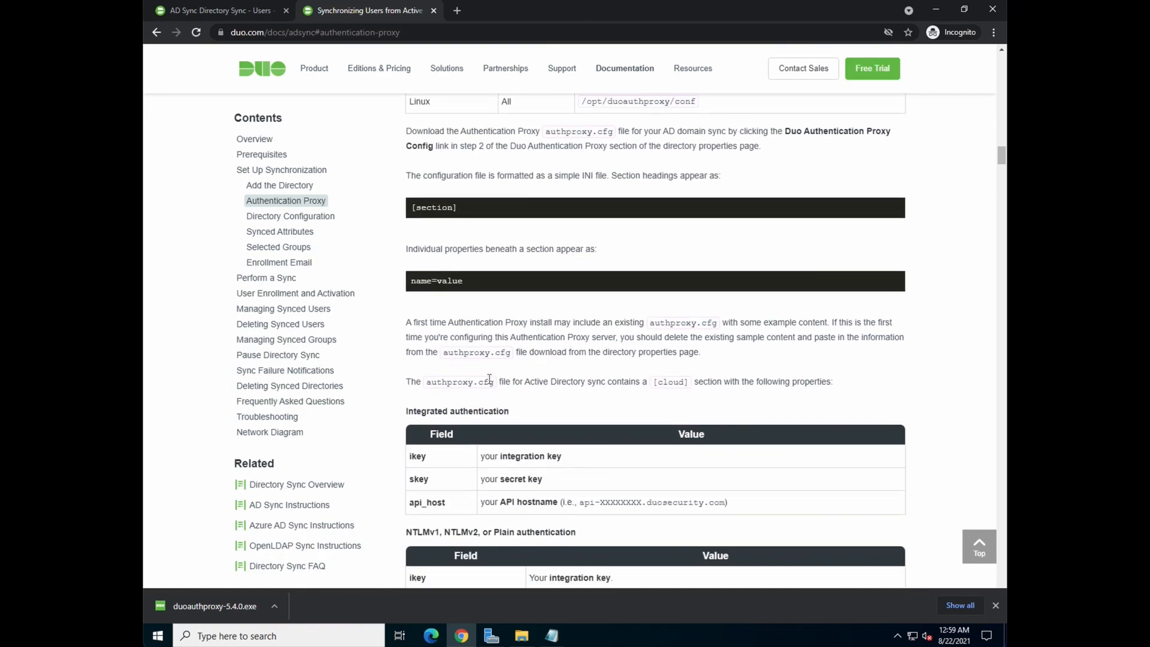
pyautogui.scroll(-1, 488, 378)
pyautogui.scroll(-3, 488, 379)
pyautogui.scroll(-3, 488, 379)
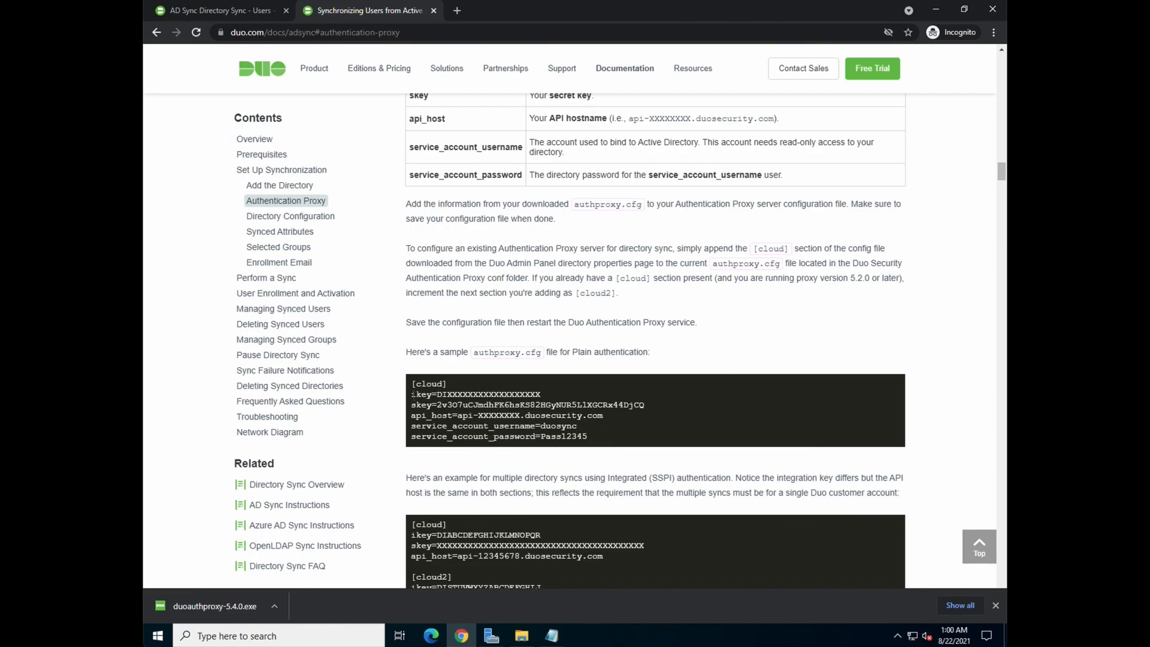
pyautogui.moveTo(412, 394); pyautogui.dragTo(595, 439)
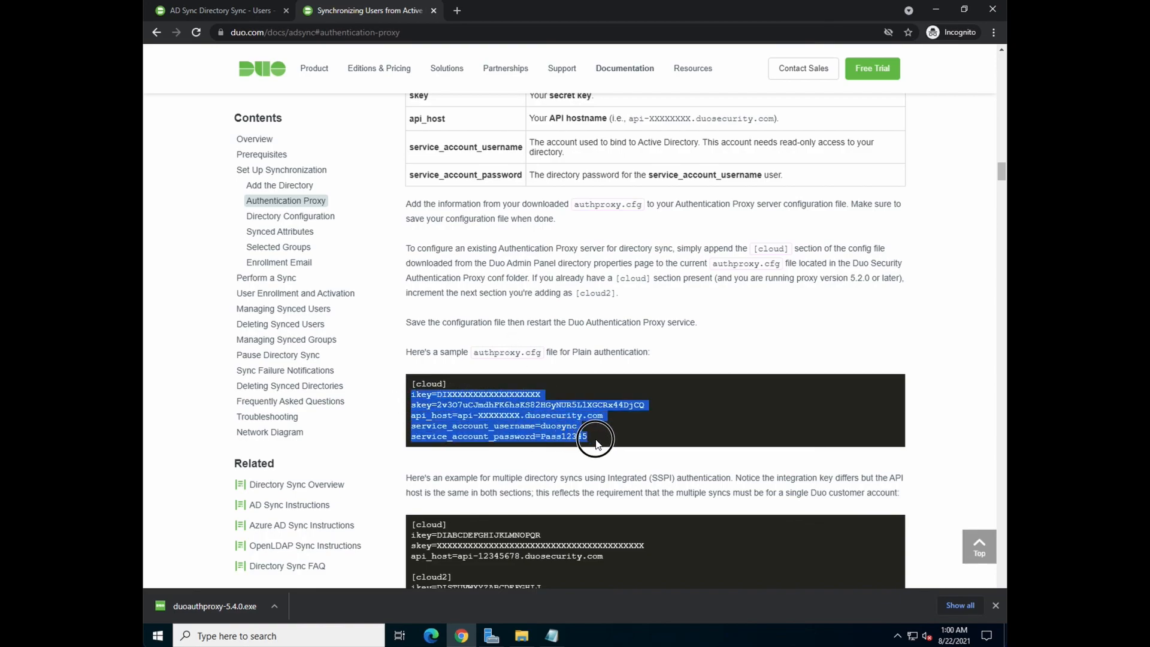
pyautogui.rightClick(547, 428)
# - Copy the sample settings and paste them under [cloud] in authproxy.cfg
pyautogui.click(571, 435)
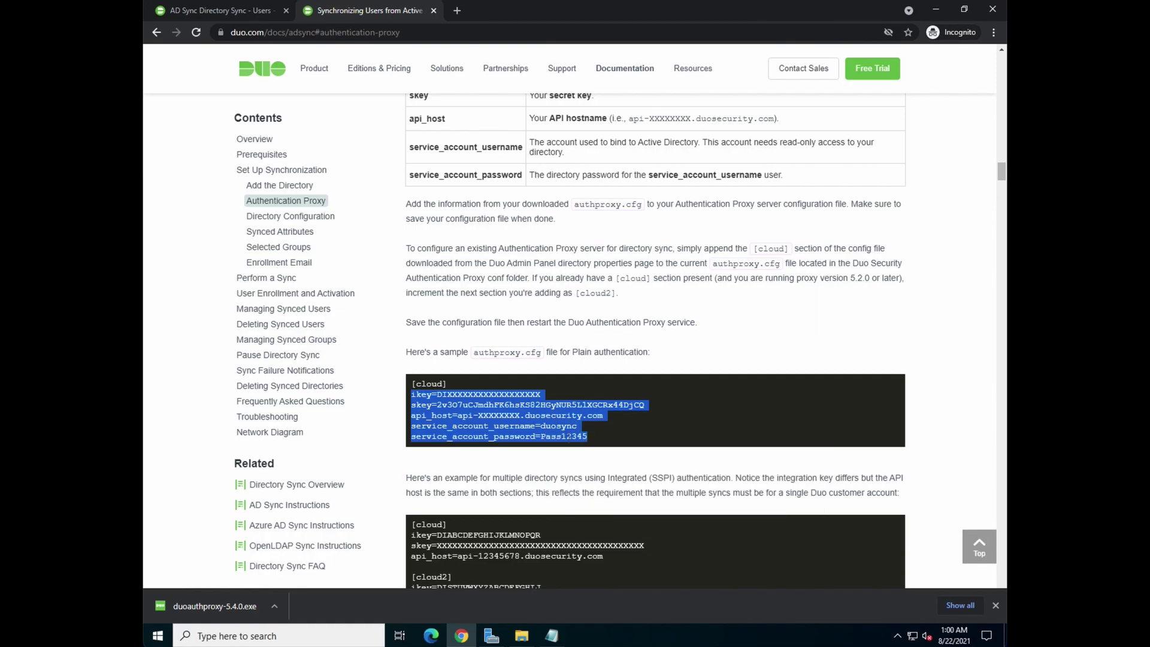
pyautogui.click(552, 637)
pyautogui.click(318, 393)
pyautogui.hotkey('ctrl', 'v')
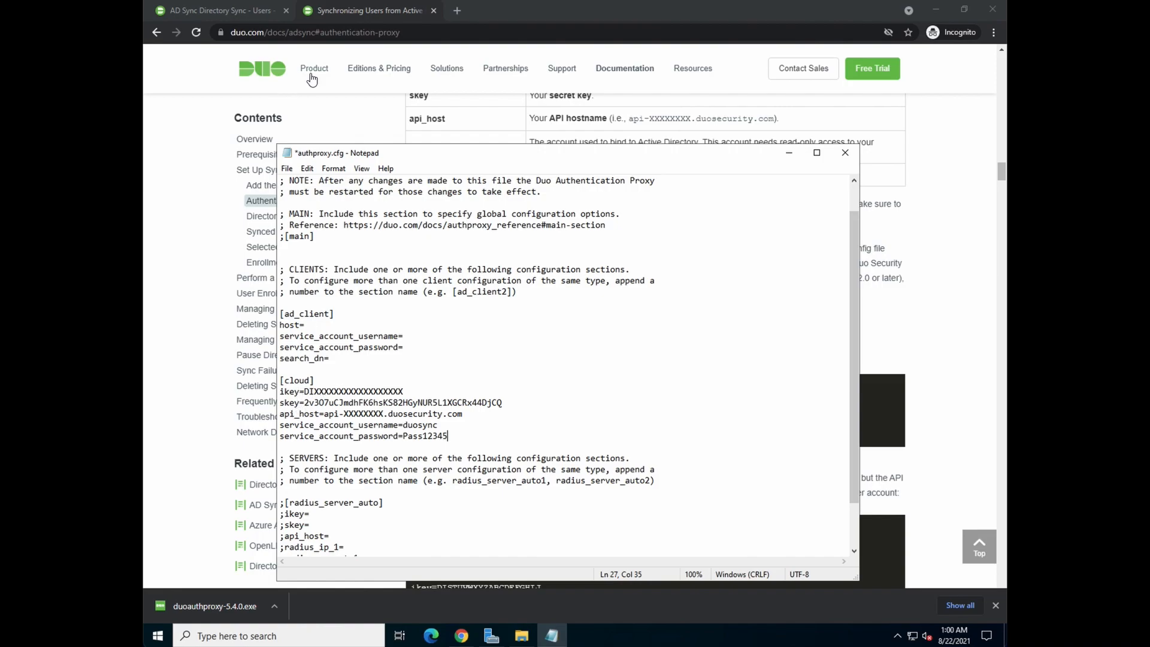
pyautogui.click(239, 10)
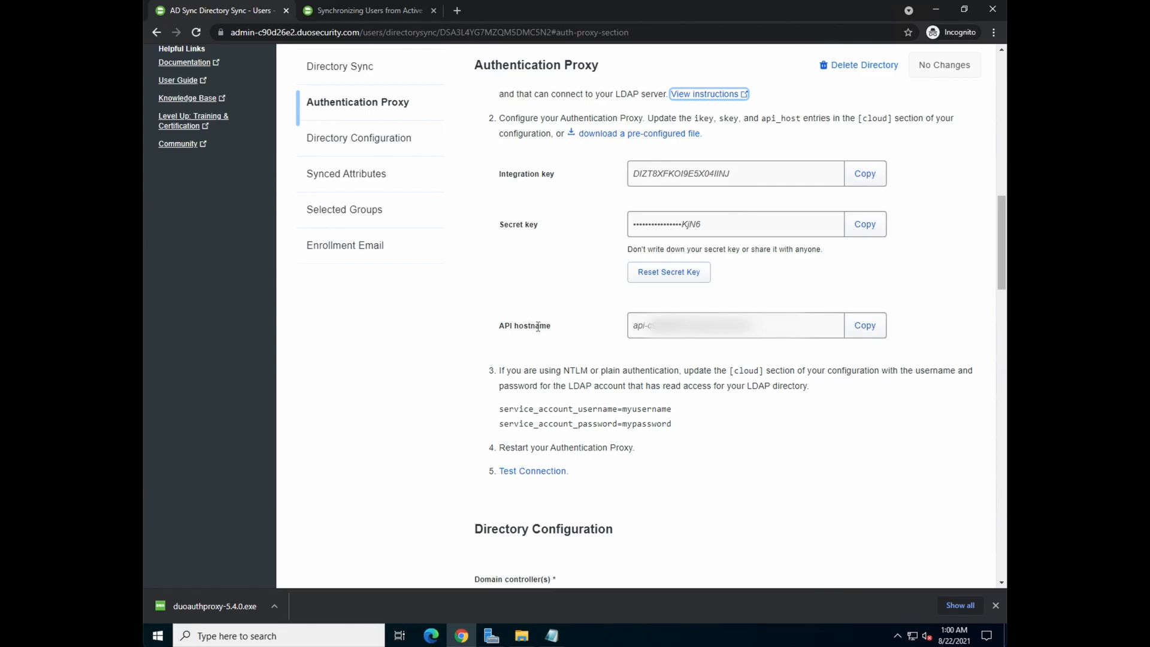
pyautogui.click(864, 179)
pyautogui.click(552, 636)
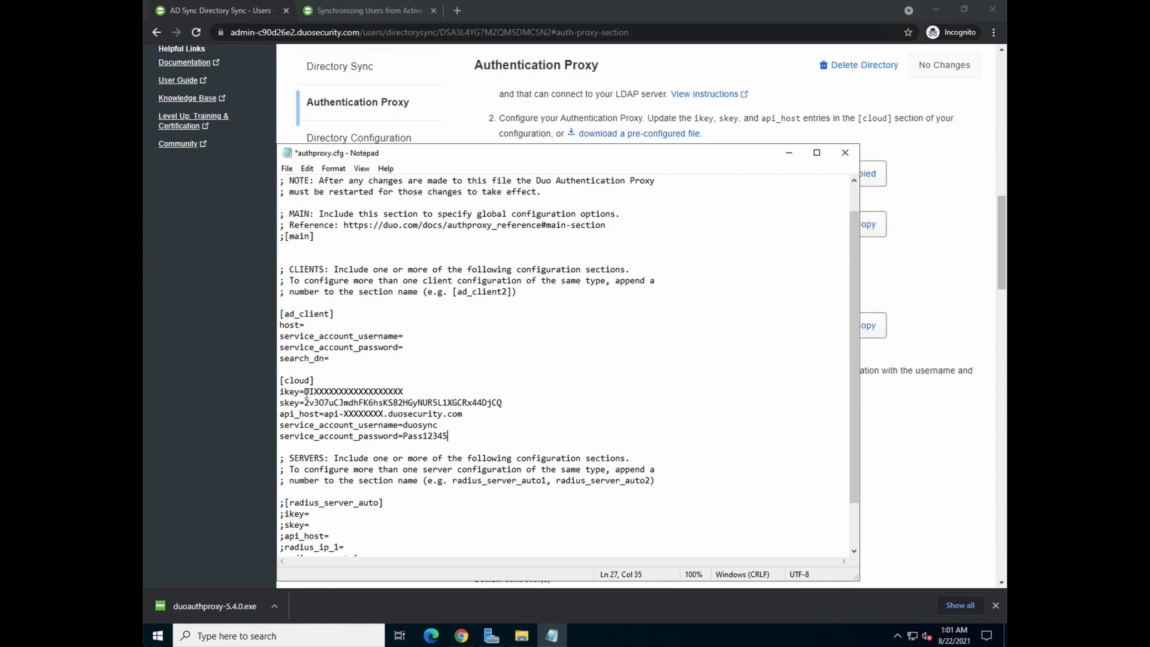
pyautogui.moveTo(305, 392); pyautogui.dragTo(413, 393)
pyautogui.hotkey('ctrl', 'v')
pyautogui.doubleClick(418, 426)
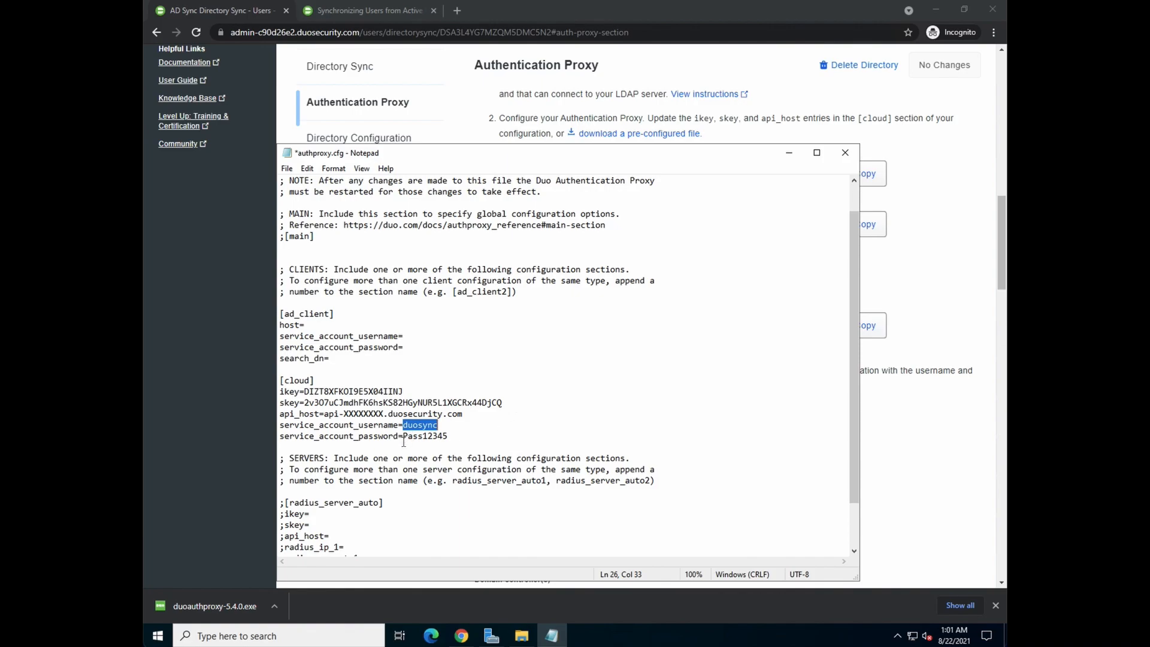
pyautogui.doubleClick(423, 436)
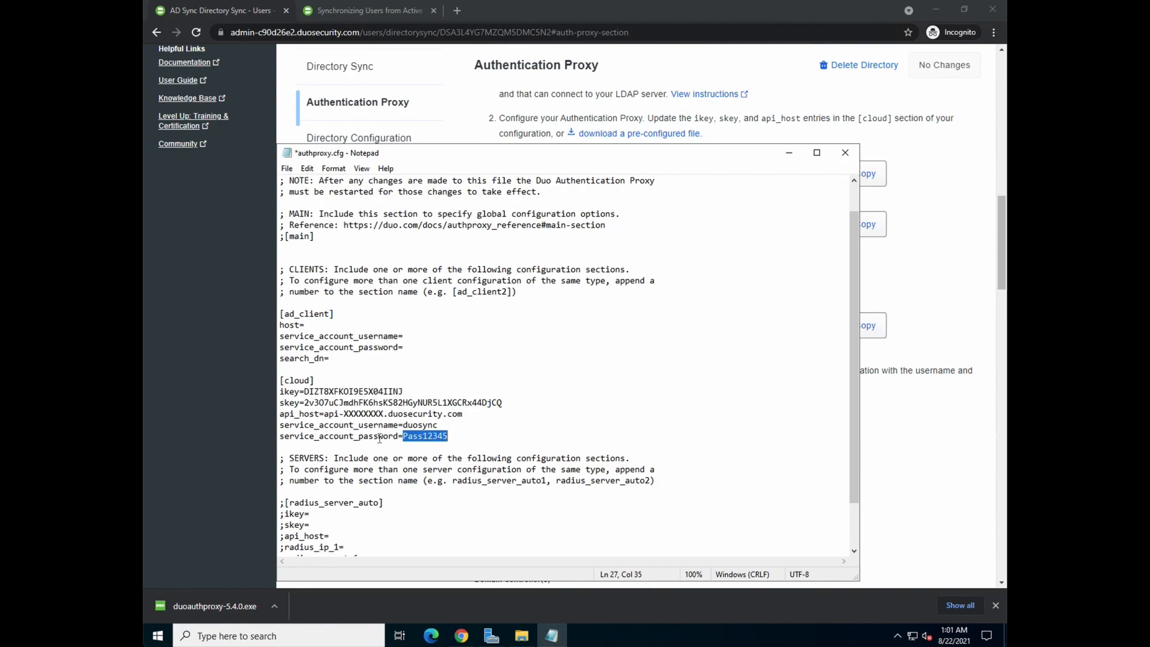
# - Fill ad_client host 192.168.23.34, username Administrator and search_dn DC=in,DC=dracosase,DC=com
pyautogui.click(313, 324)
pyautogui.write('192.168.2')
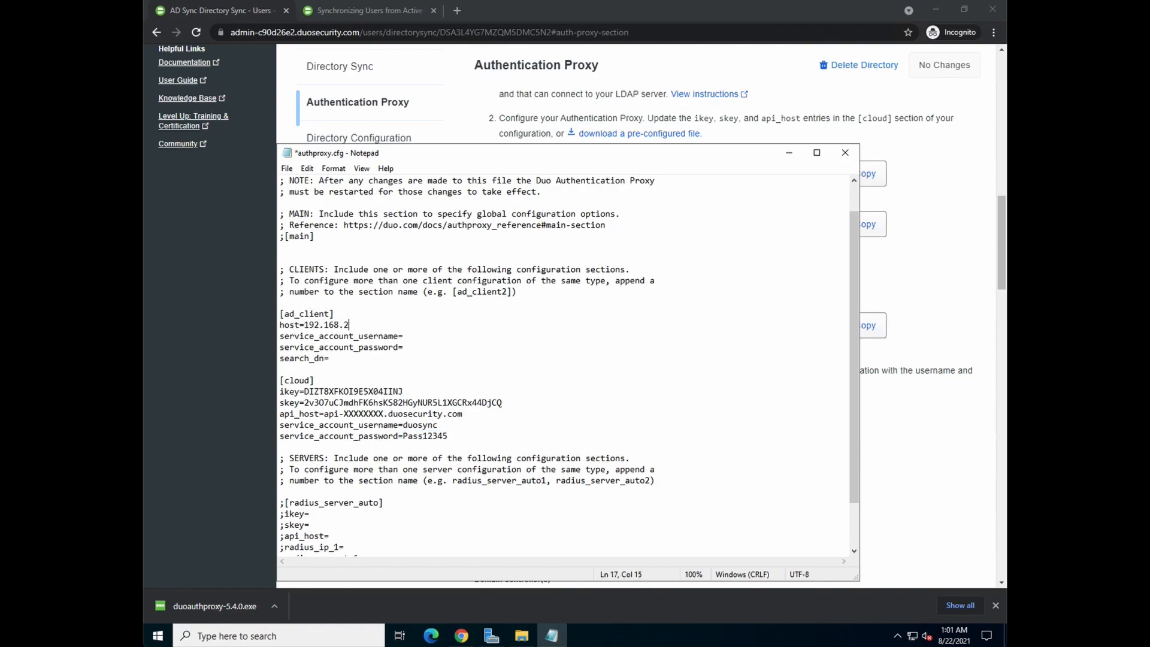
pyautogui.write('3.')
pyautogui.write('34')
pyautogui.press('Down')
pyautogui.press('End')
pyautogui.write('Administ')
pyautogui.write('rator')
pyautogui.press('Down')
pyautogui.press('Down')
pyautogui.write('DC')
pyautogui.write('=in')
pyautogui.write(',D')
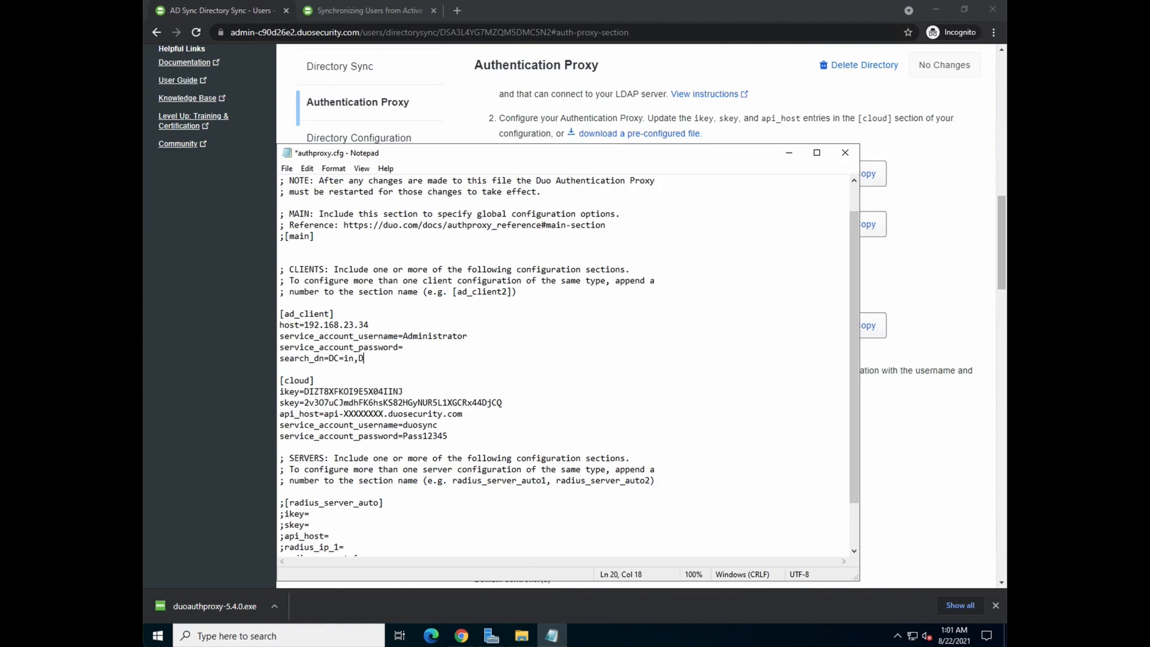
pyautogui.write('C=dr')
pyautogui.write('acosase')
pyautogui.write(',DC=')
pyautogui.write('com')
# - Save the updated authproxy.cfg via File > Save
pyautogui.click(287, 167)
pyautogui.click(307, 222)
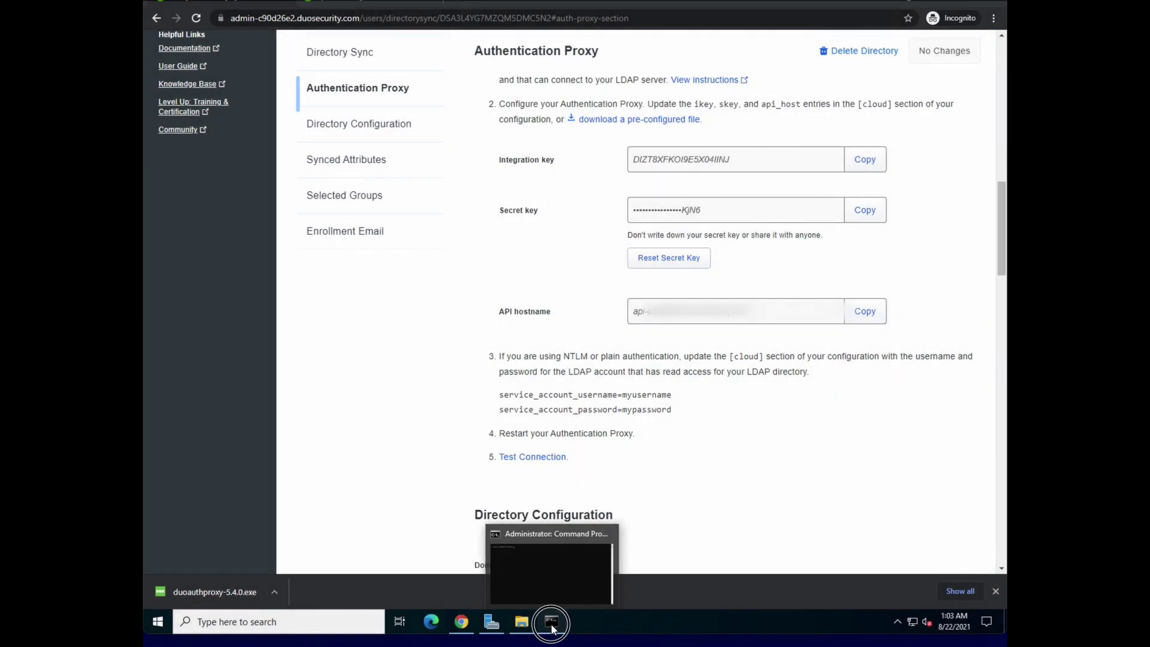
# - Change into C:\Program Files\Duo Security Authentication Proxy\bin and list its .exe files
pyautogui.click(552, 621)
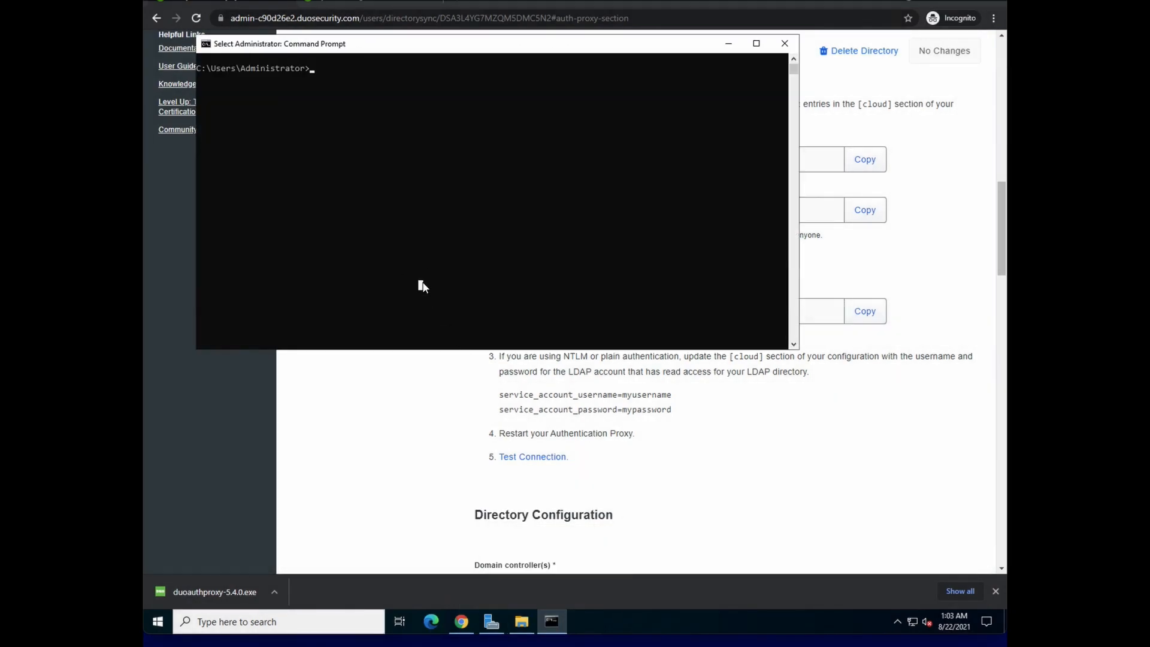
pyautogui.write('cd "c:\\Program Files"')
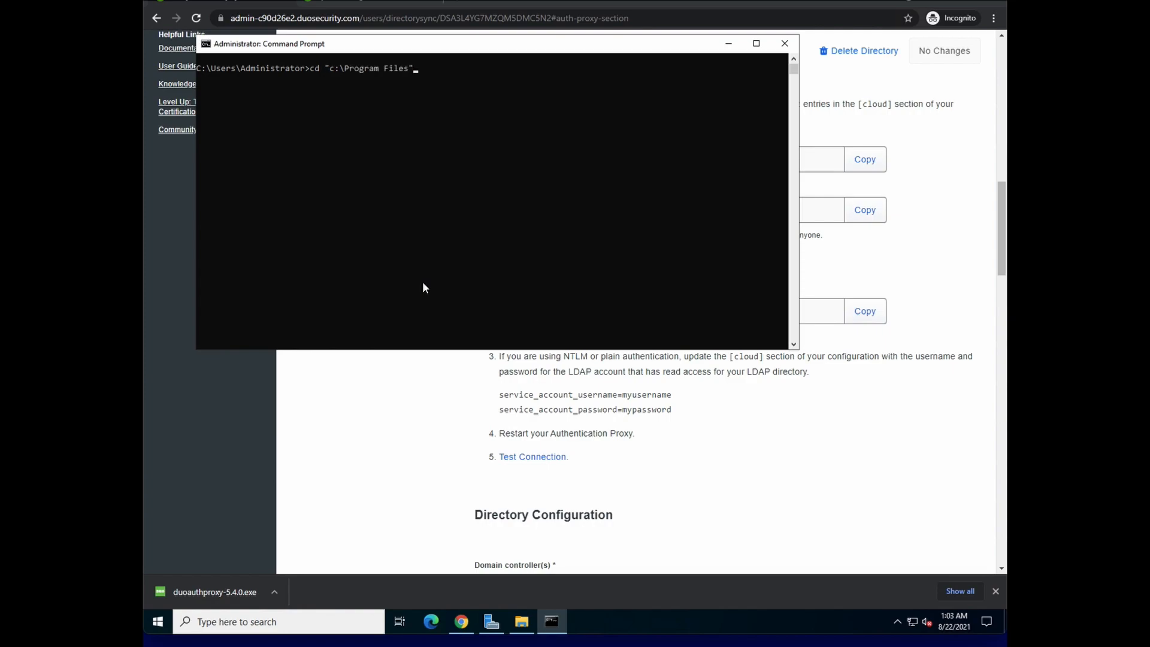
pyautogui.press('Return')
pyautogui.write('cd "Duo Security Authentication Proxy"')
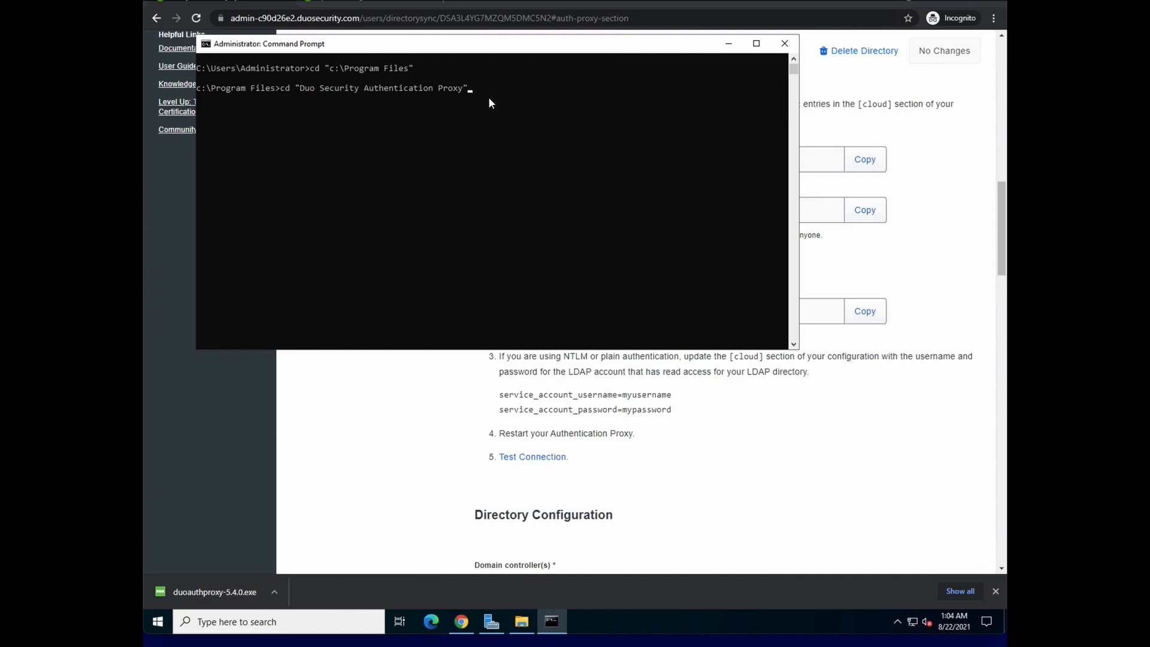
pyautogui.press('Return')
pyautogui.write('cd')
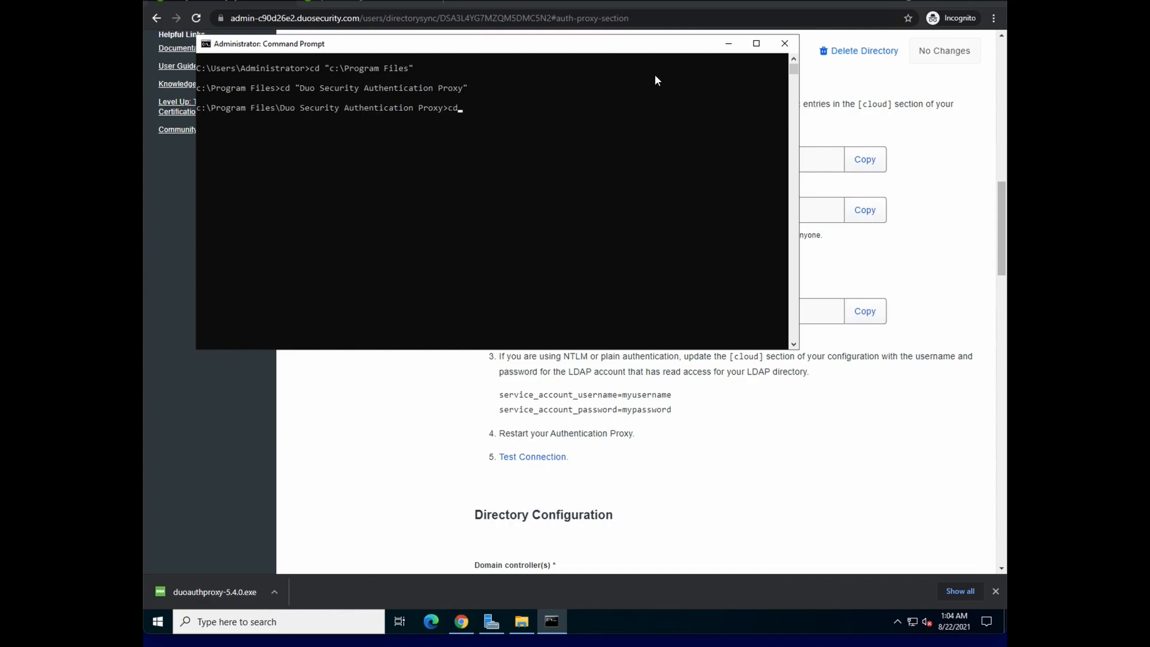
pyautogui.press('BackSpace')
pyautogui.press('BackSpace')
pyautogui.press('BackSpace')
pyautogui.write('cd bin')
pyautogui.press('Return')
pyautogui.write('dir ')
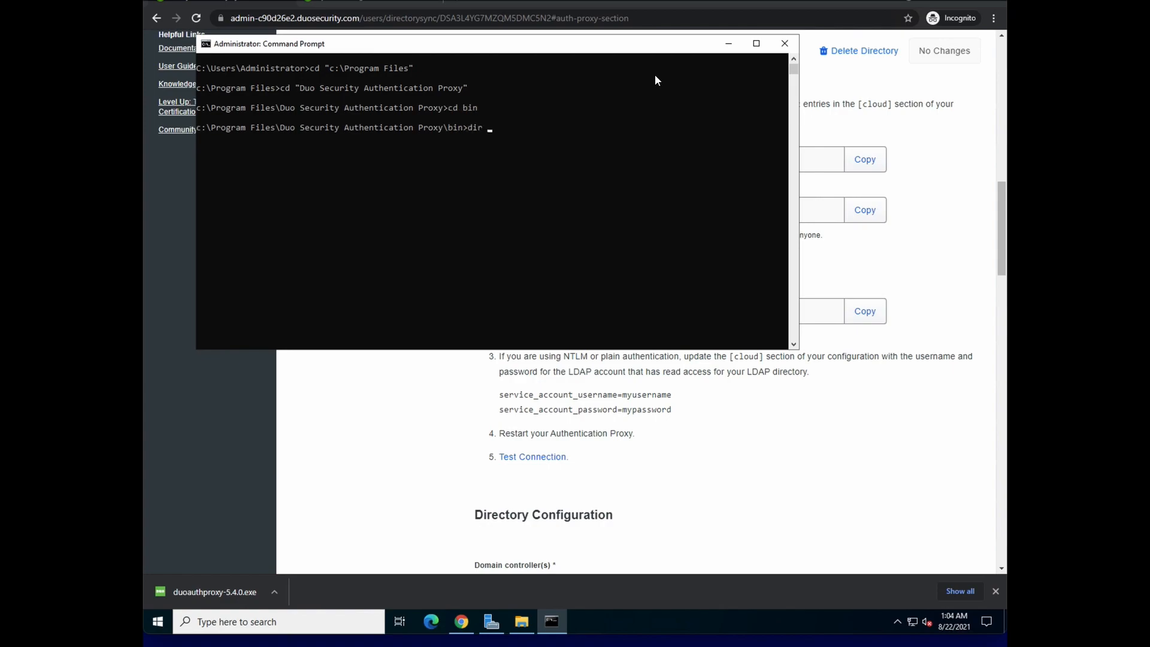
pyautogui.write('*.exe')
pyautogui.press('Return')
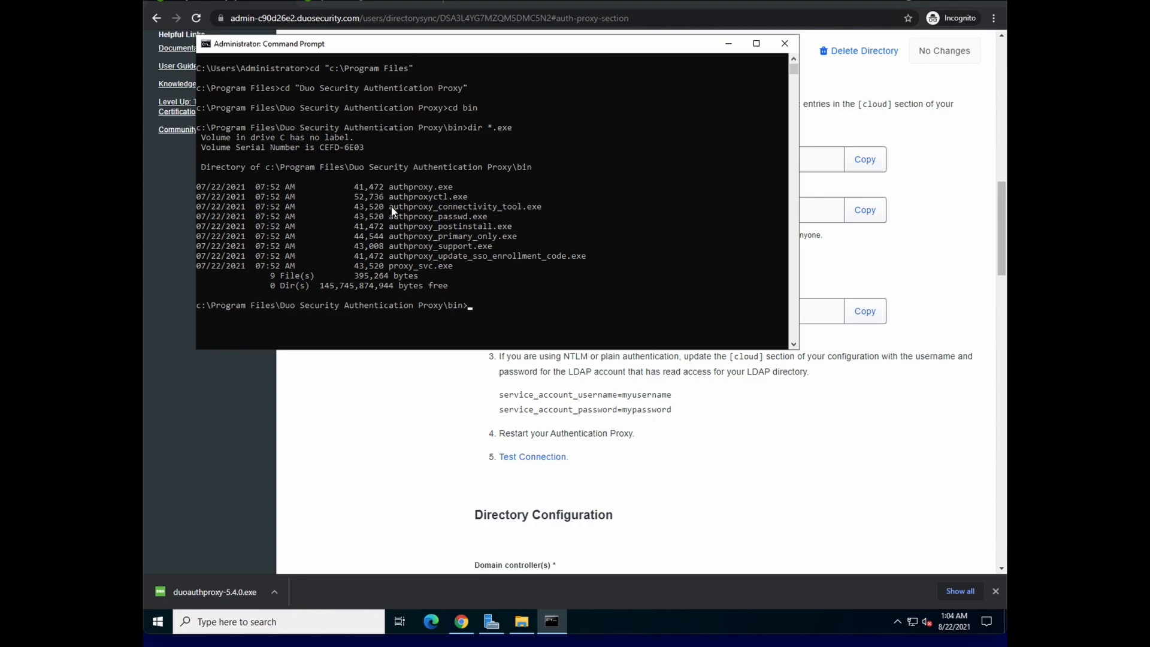
# - Run authproxy_connectivity_tool.exe from the listing and review that it reports no issues
pyautogui.moveTo(389, 207); pyautogui.dragTo(542, 208)
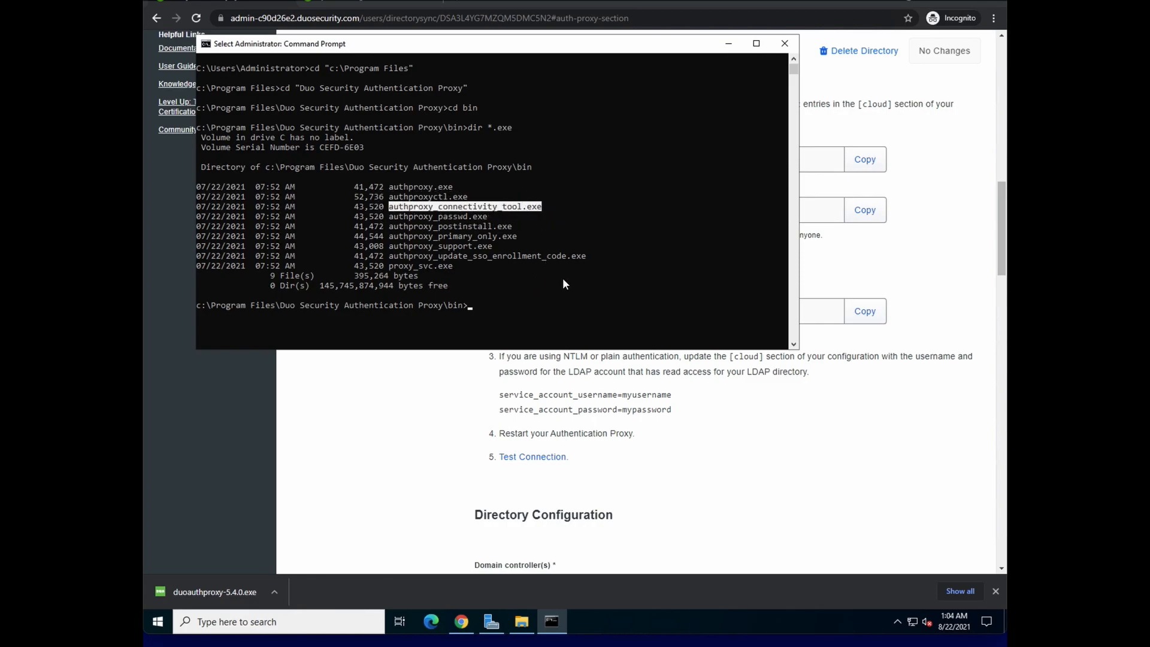
pyautogui.rightClick(527, 210)
pyautogui.rightClick(565, 284)
pyautogui.press('Return')
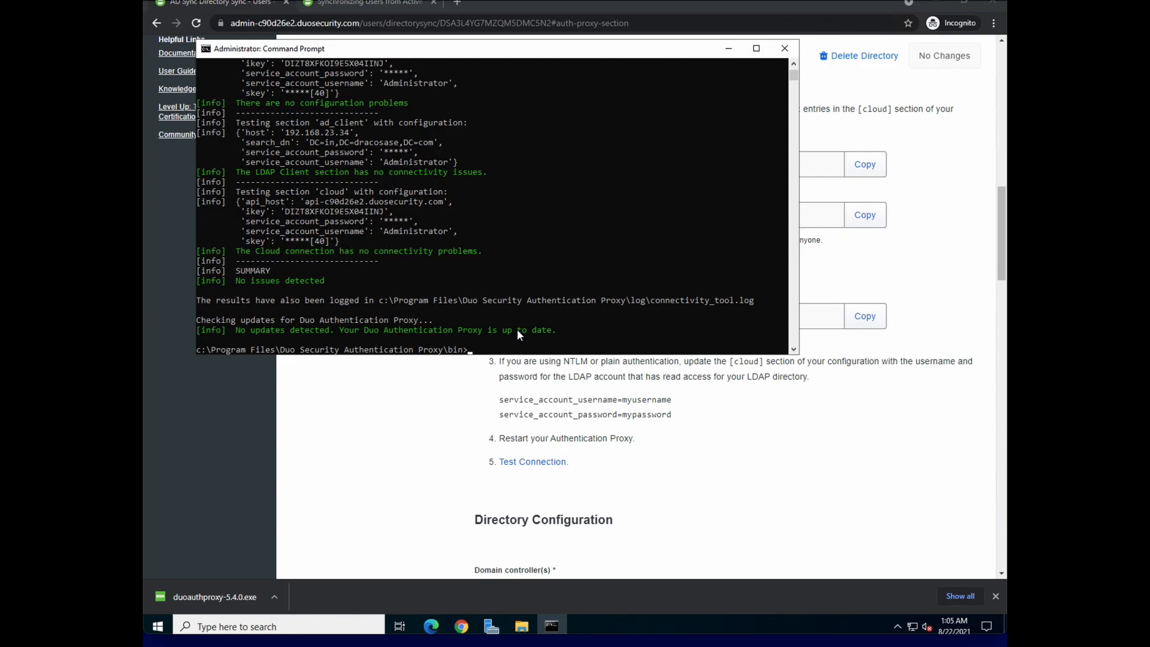
pyautogui.click(326, 627)
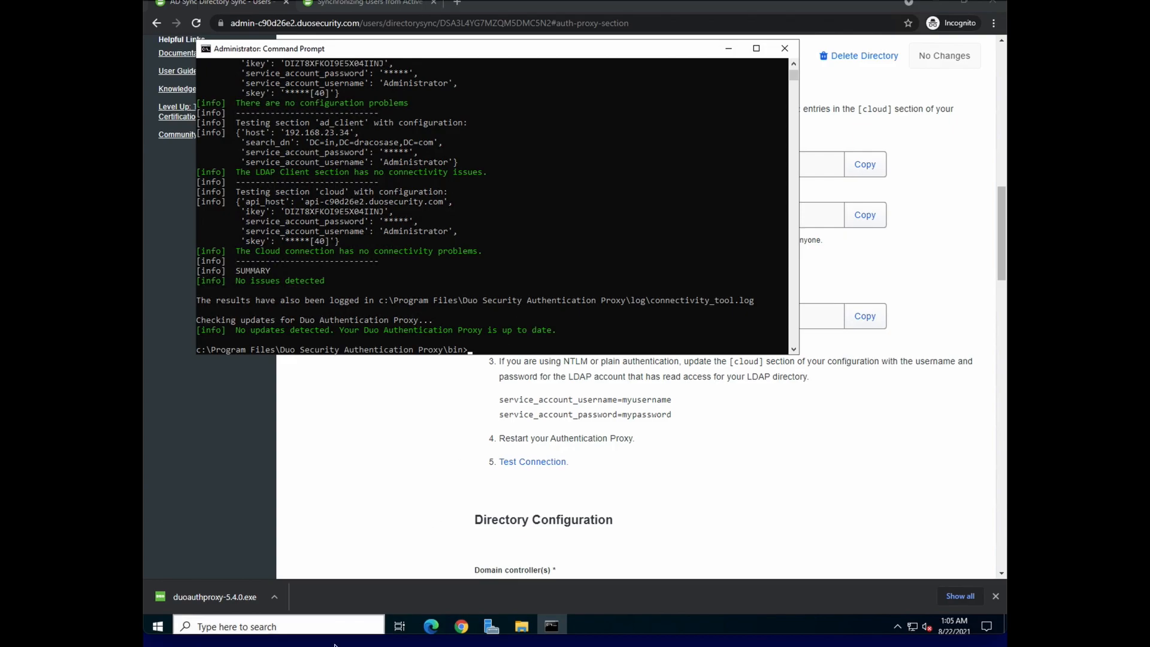
pyautogui.write('services')
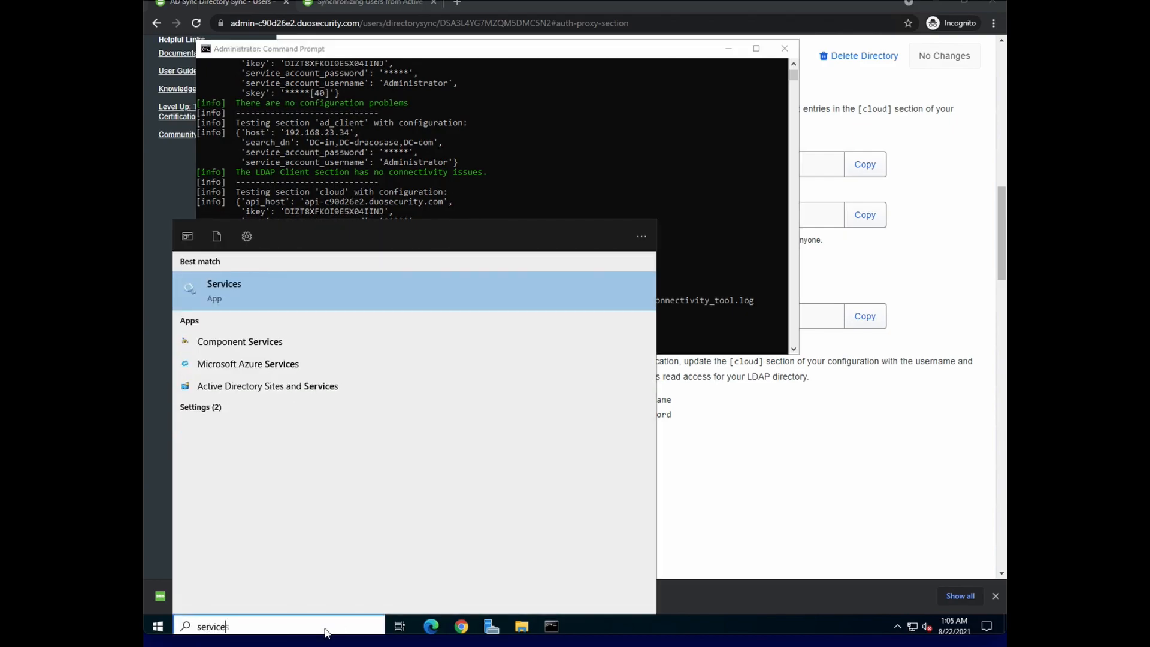
# - Start the Duo Security Authentication Proxy service in Services, then return to Chrome
pyautogui.press('Return')
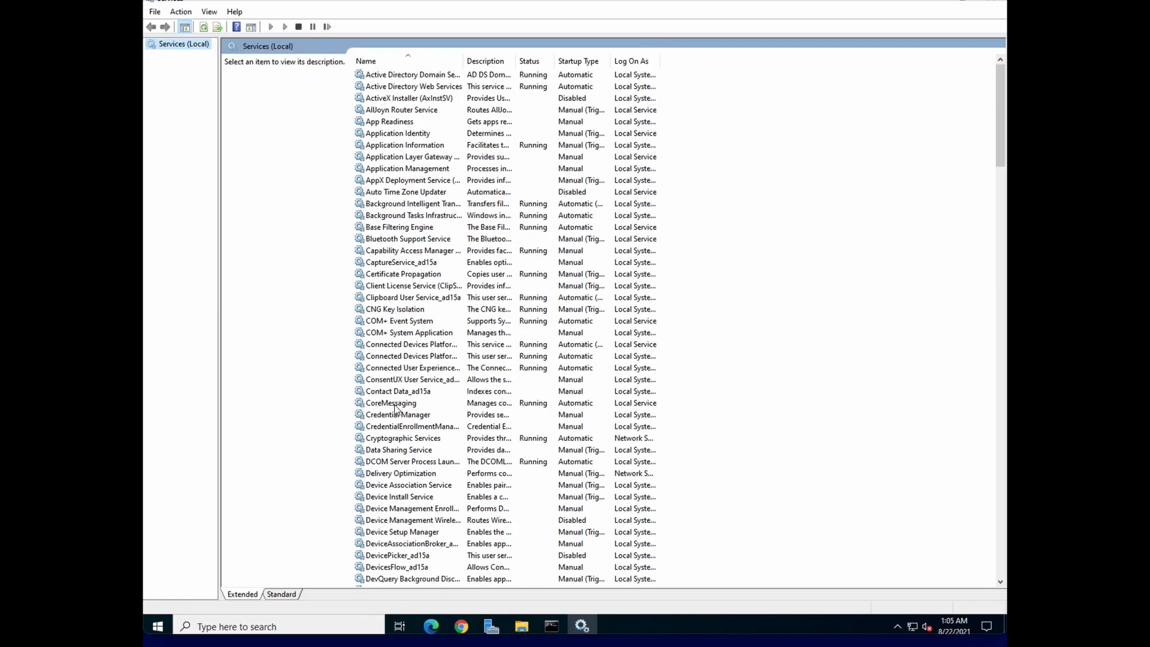
pyautogui.scroll(-9, 395, 406)
pyautogui.click(411, 411)
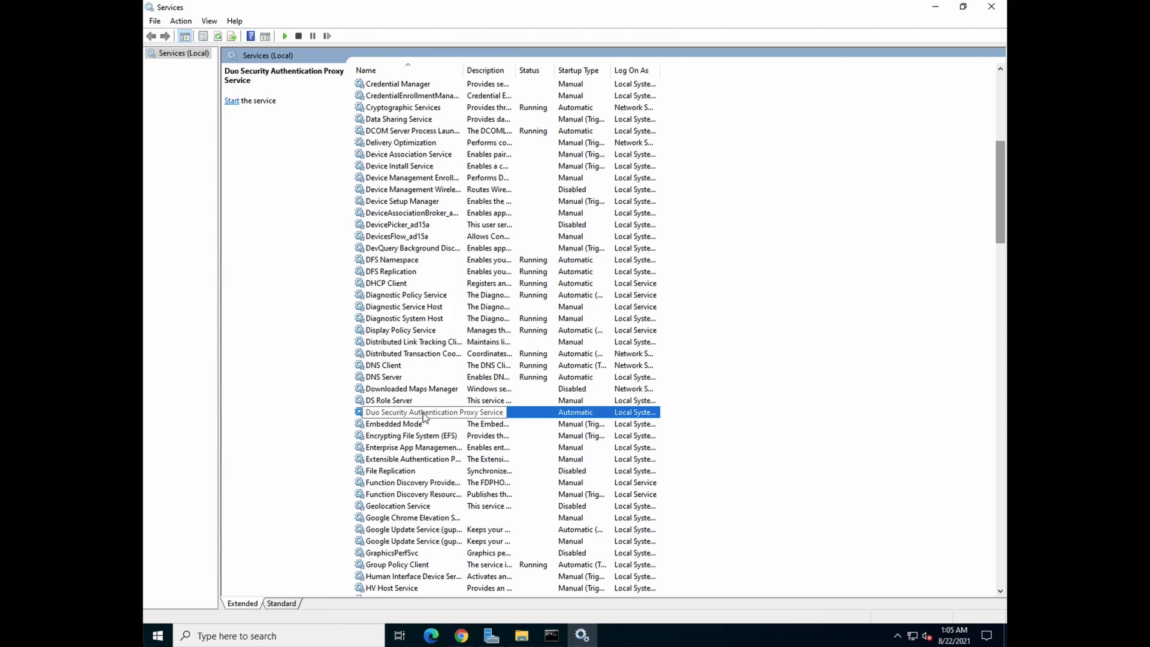
pyautogui.rightClick(531, 409)
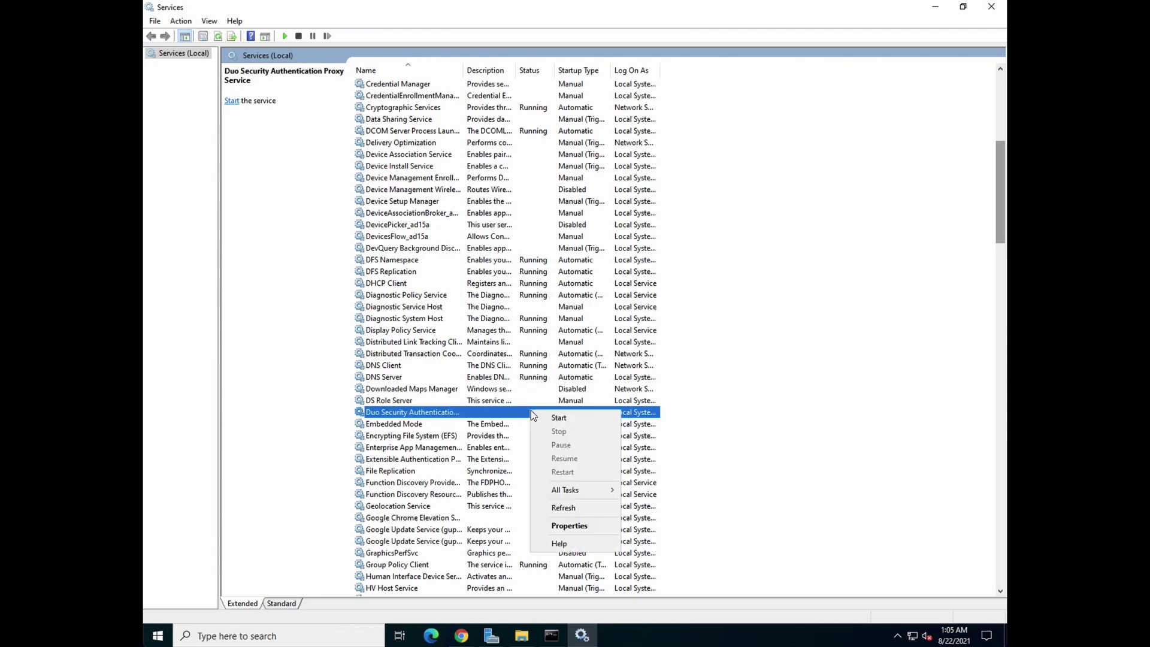
pyautogui.click(565, 418)
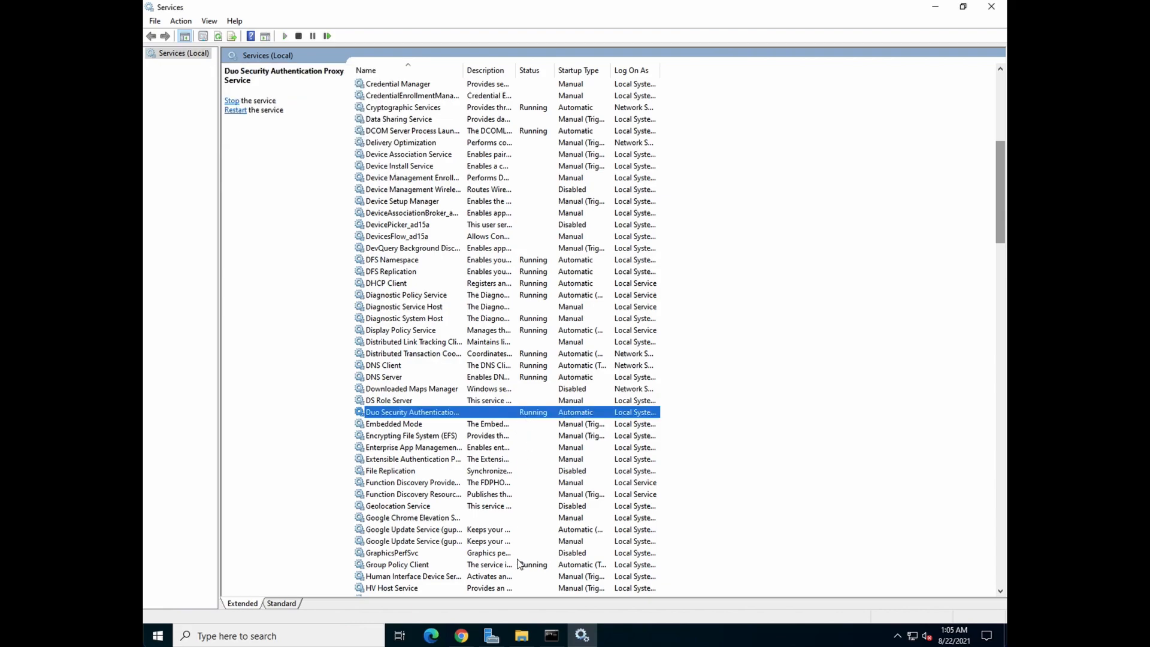
pyautogui.click(462, 636)
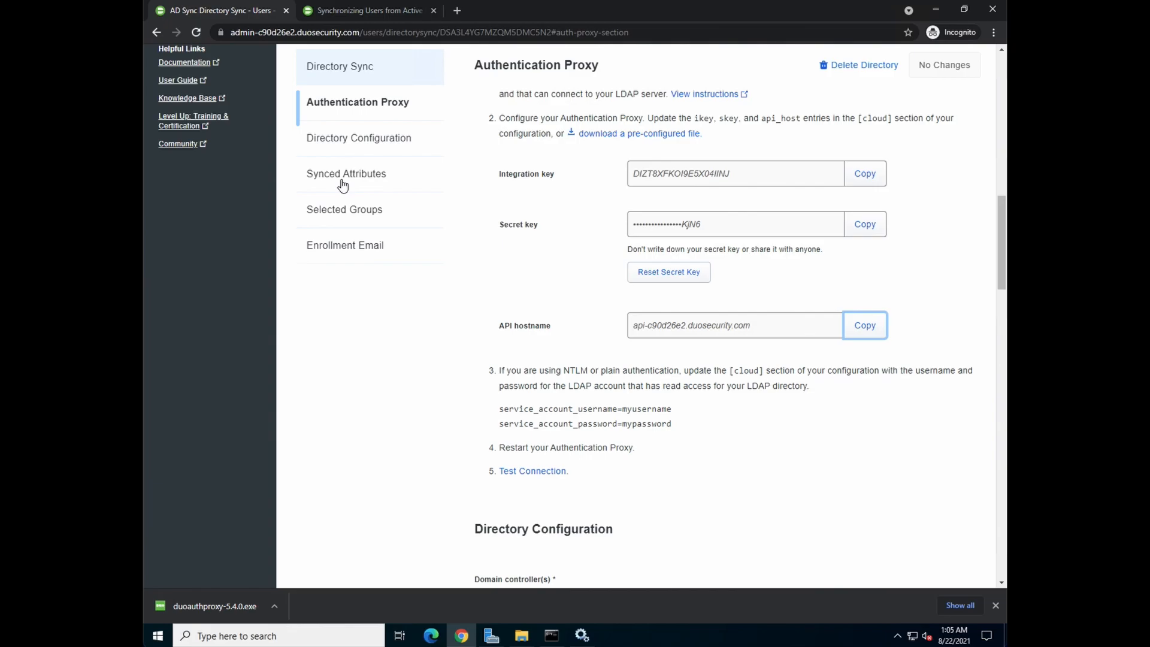
# - Test the Authentication Proxy connection and go to Directory Configuration
pyautogui.click(523, 471)
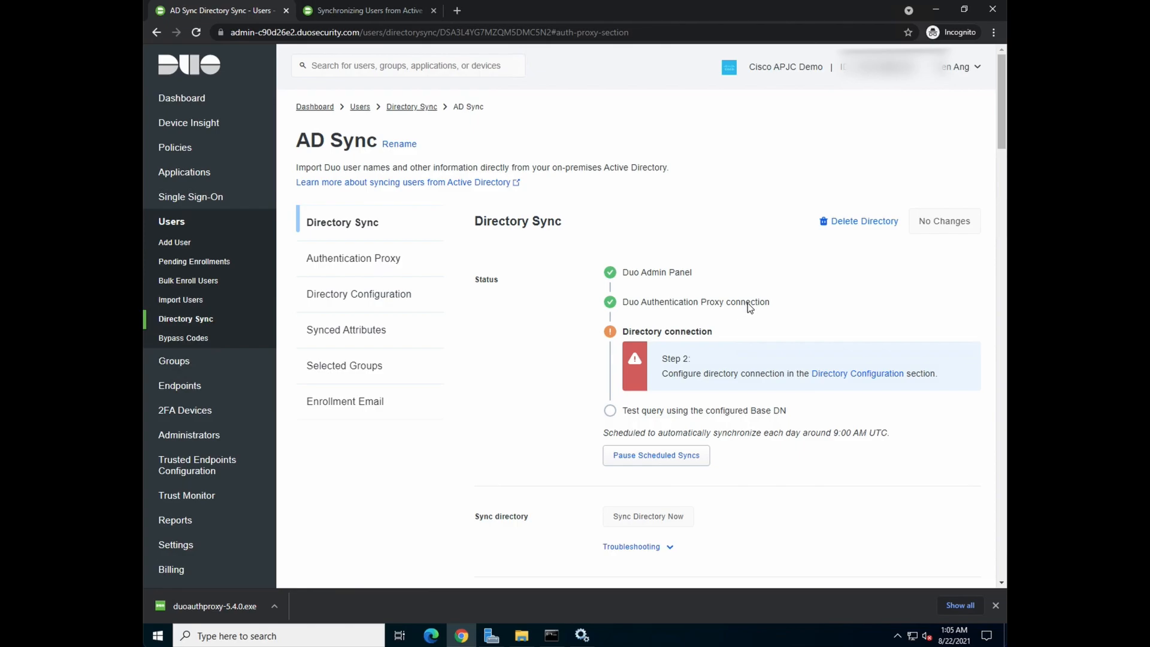
pyautogui.click(850, 373)
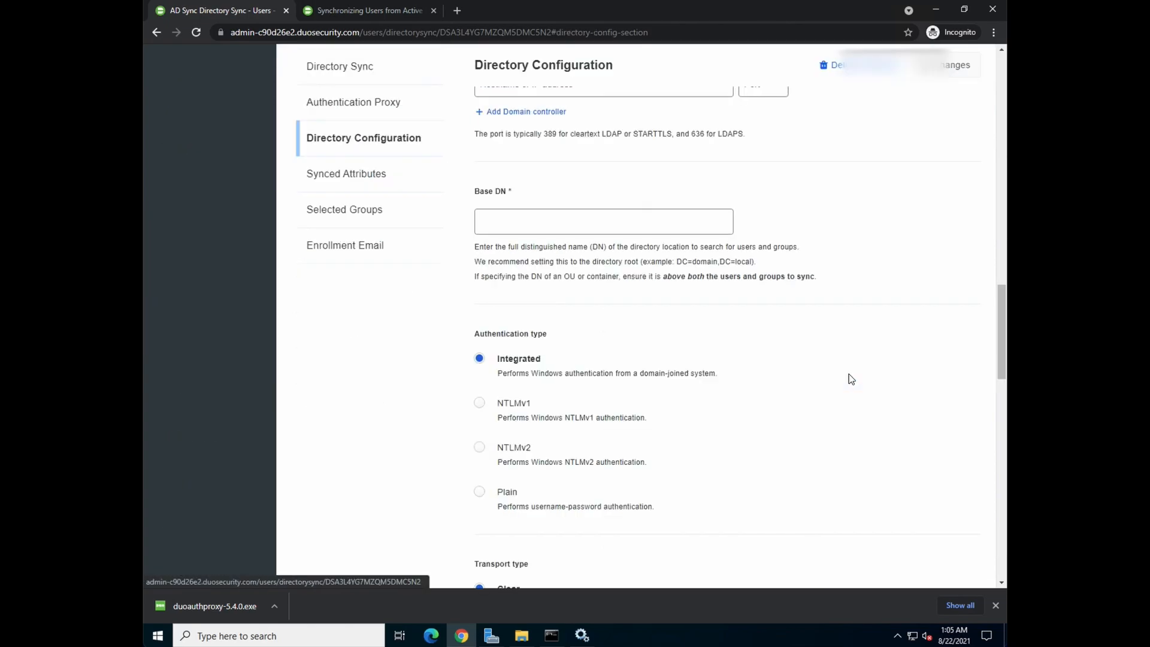
pyautogui.scroll(1, 683, 322)
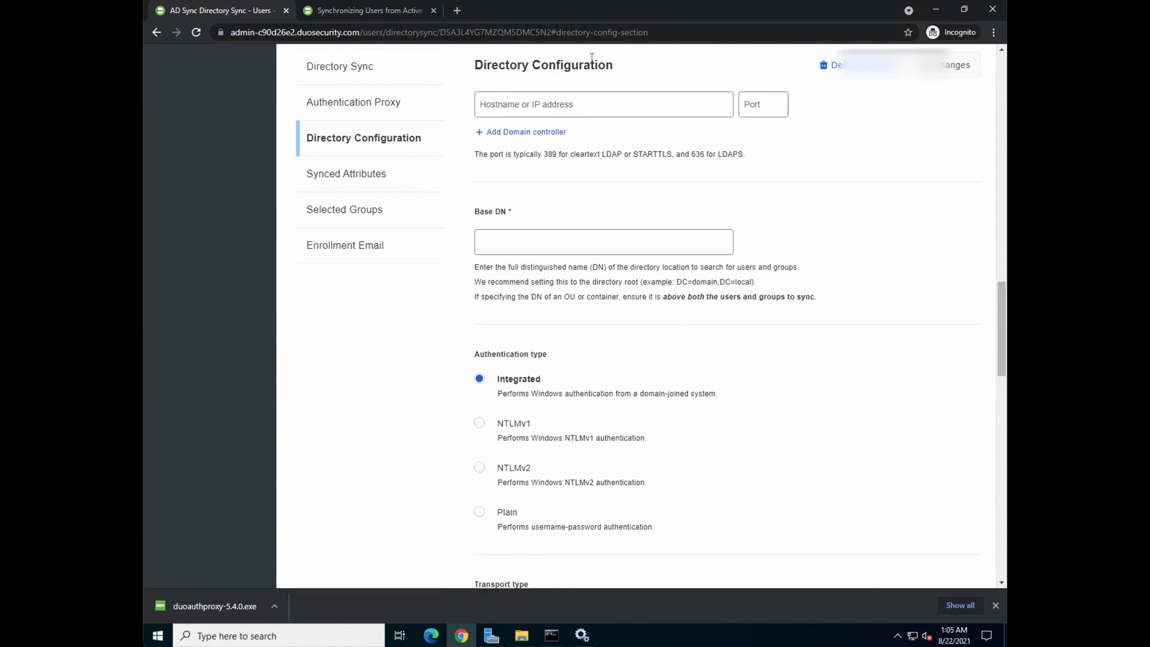
# - Enter domain controller 192.168.23.34 with port 389 in Directory Configuration
pyautogui.click(588, 104)
pyautogui.write('192')
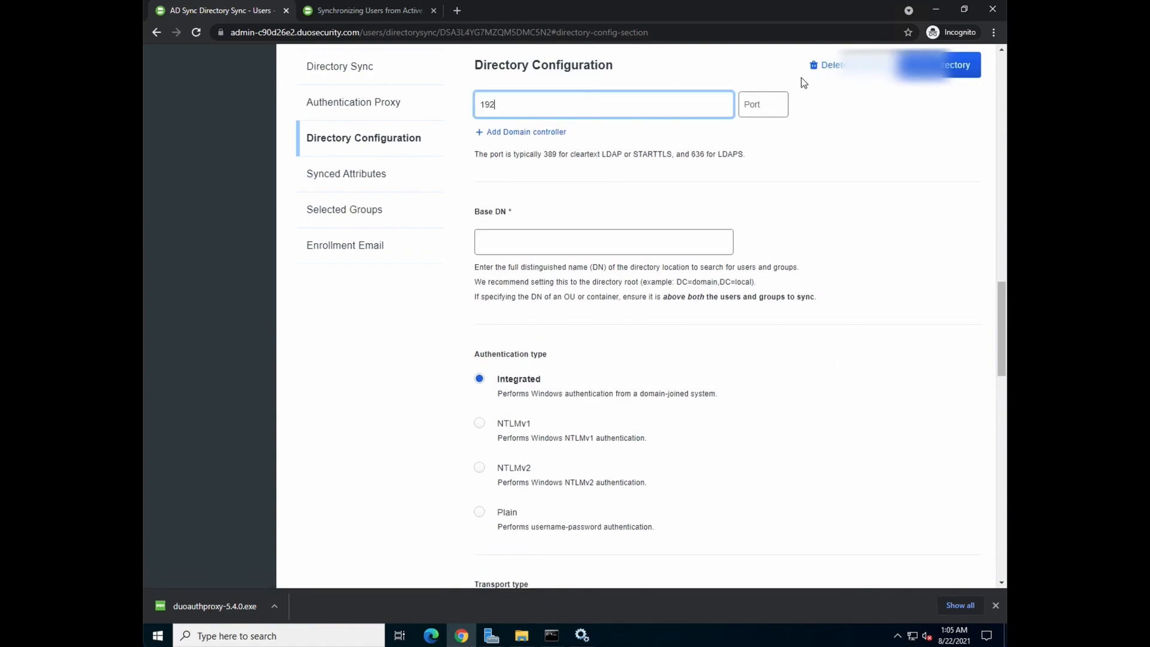
pyautogui.write('.168.23.34')
pyautogui.click(761, 108)
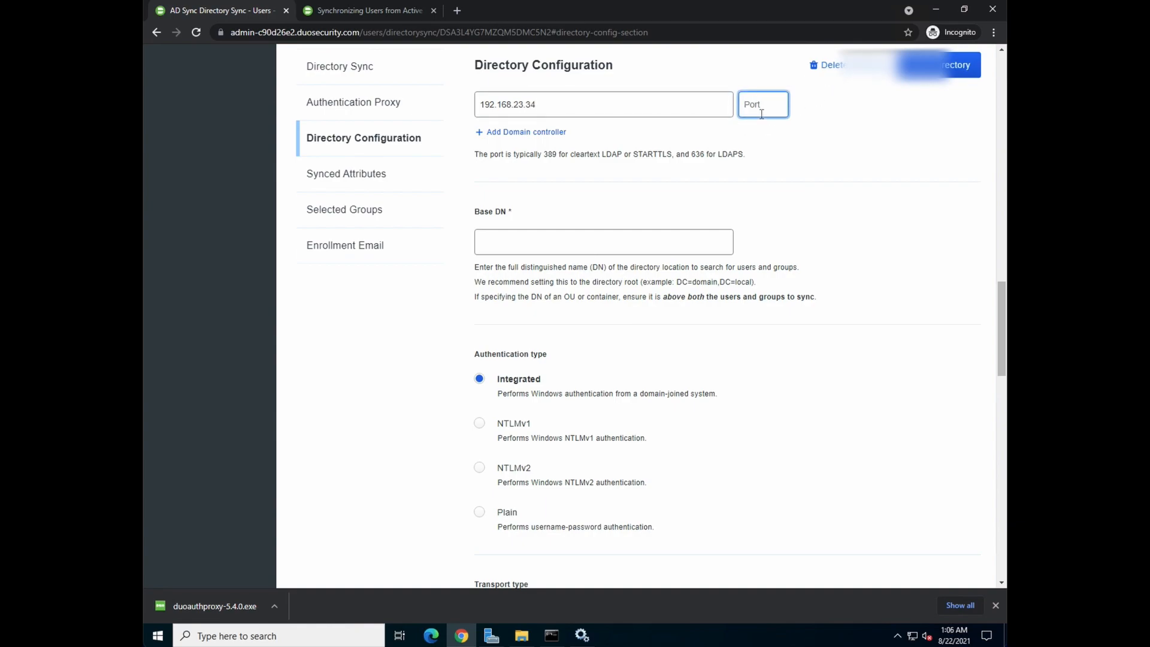
pyautogui.write('389')
pyautogui.moveTo(544, 153); pyautogui.dragTo(599, 154)
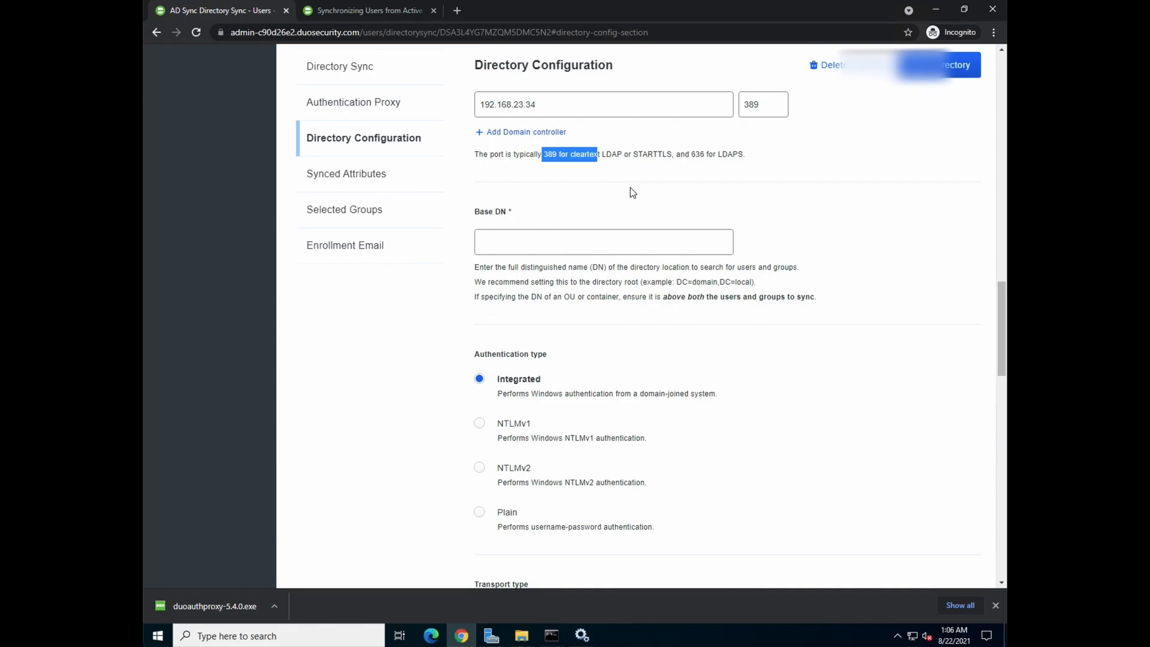
pyautogui.scroll(-1, 638, 288)
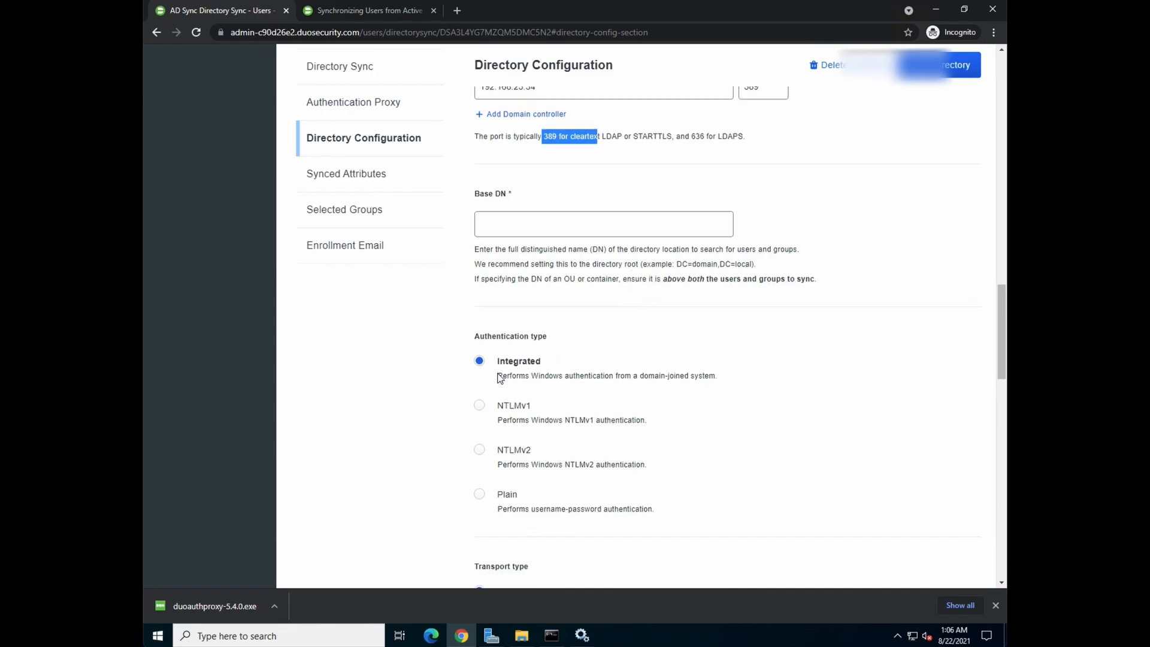
pyautogui.scroll(-1, 578, 374)
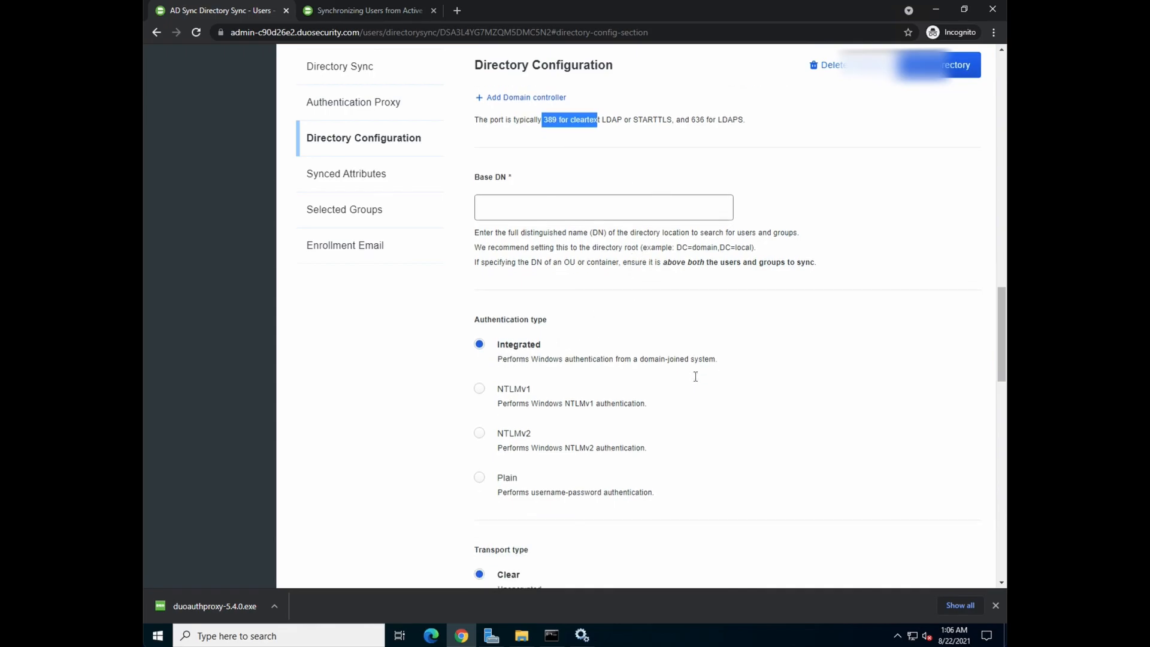
pyautogui.scroll(-2, 579, 375)
pyautogui.scroll(-1, 555, 460)
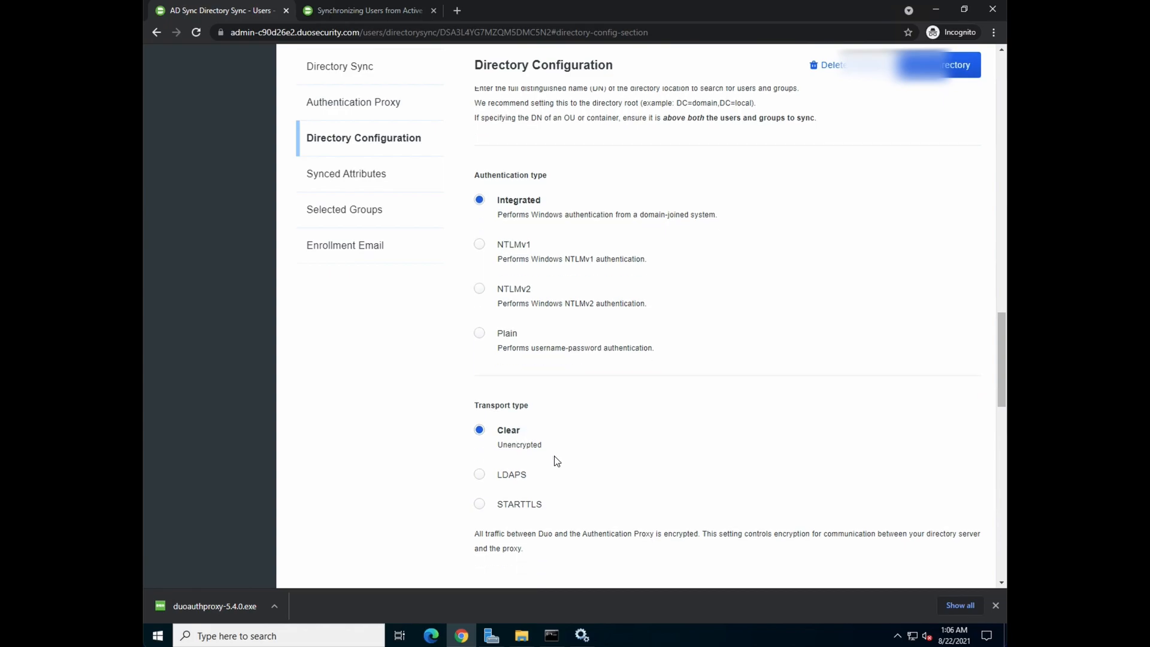
pyautogui.scroll(-1, 556, 460)
pyautogui.scroll(-1, 555, 461)
pyautogui.scroll(-1, 555, 460)
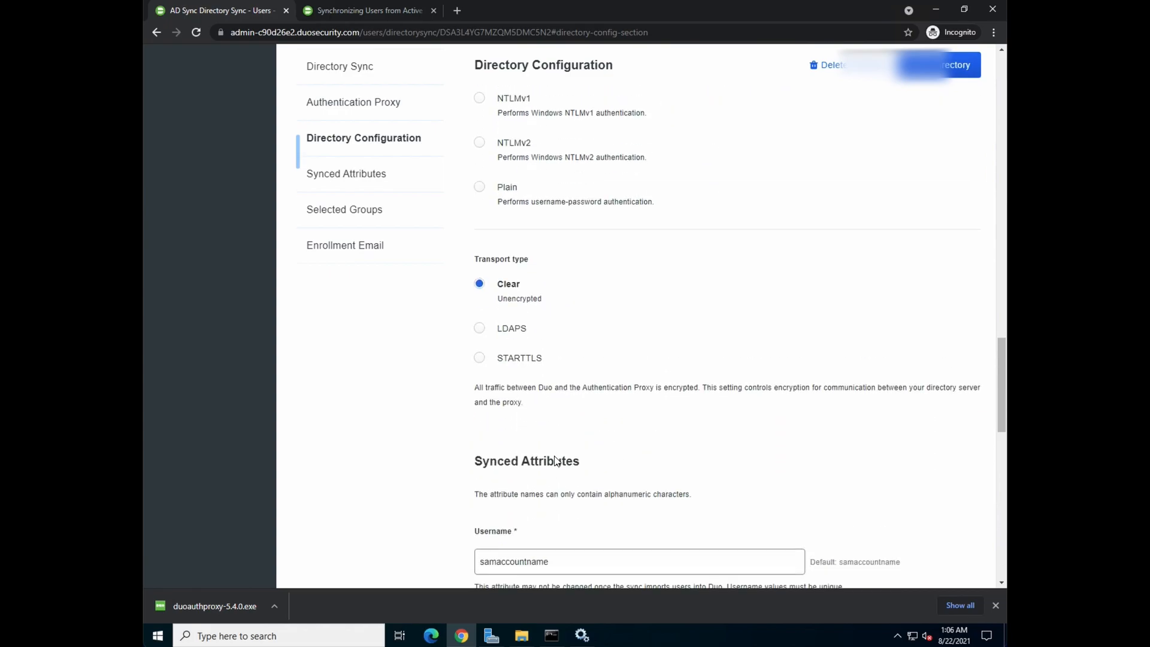
pyautogui.scroll(10, 556, 461)
pyautogui.scroll(-1, 556, 460)
pyautogui.scroll(-1, 556, 460)
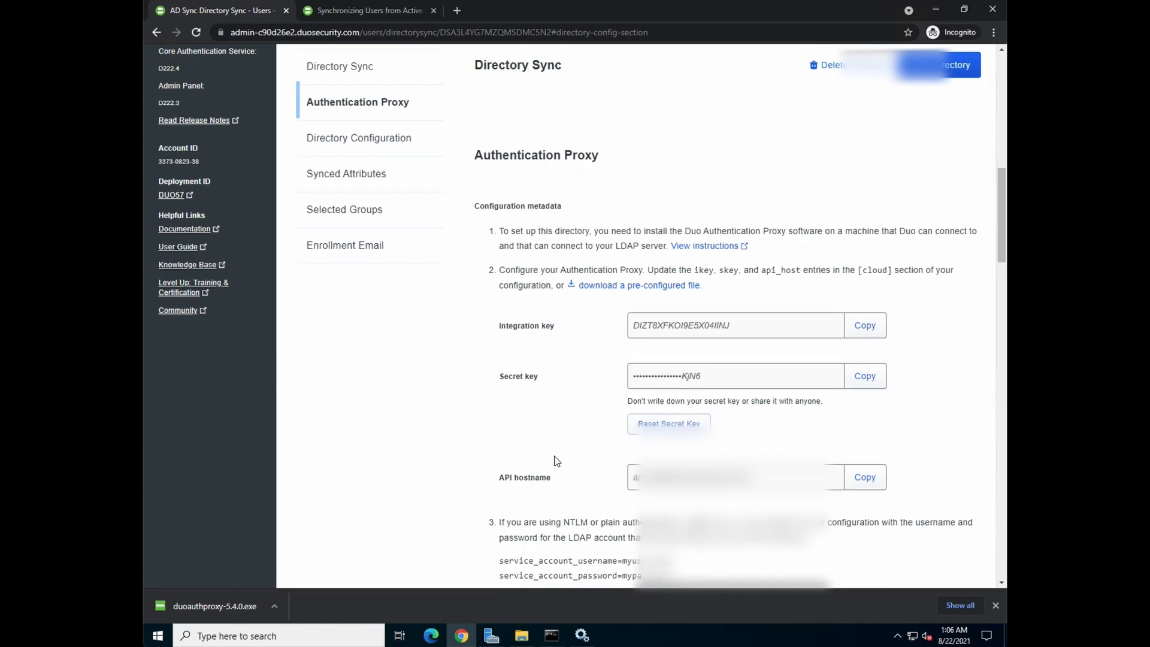
# - Retest the connection, attempt Save Directory, and reach the empty required Base DN field
pyautogui.click(535, 546)
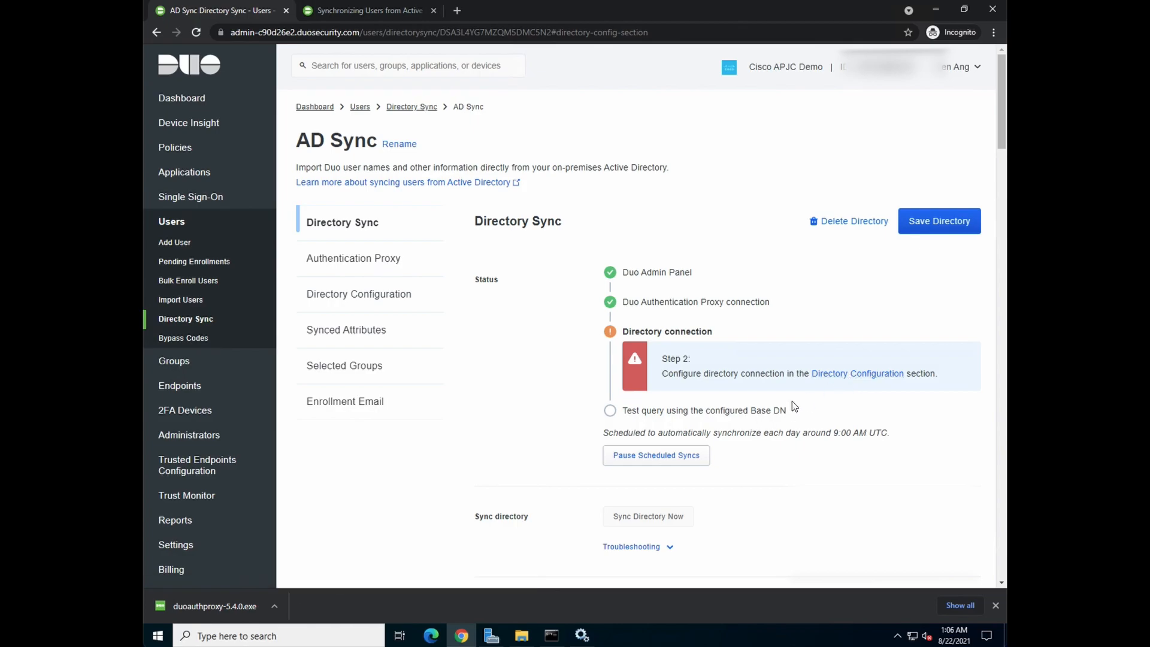
pyautogui.click(836, 374)
pyautogui.scroll(1, 669, 254)
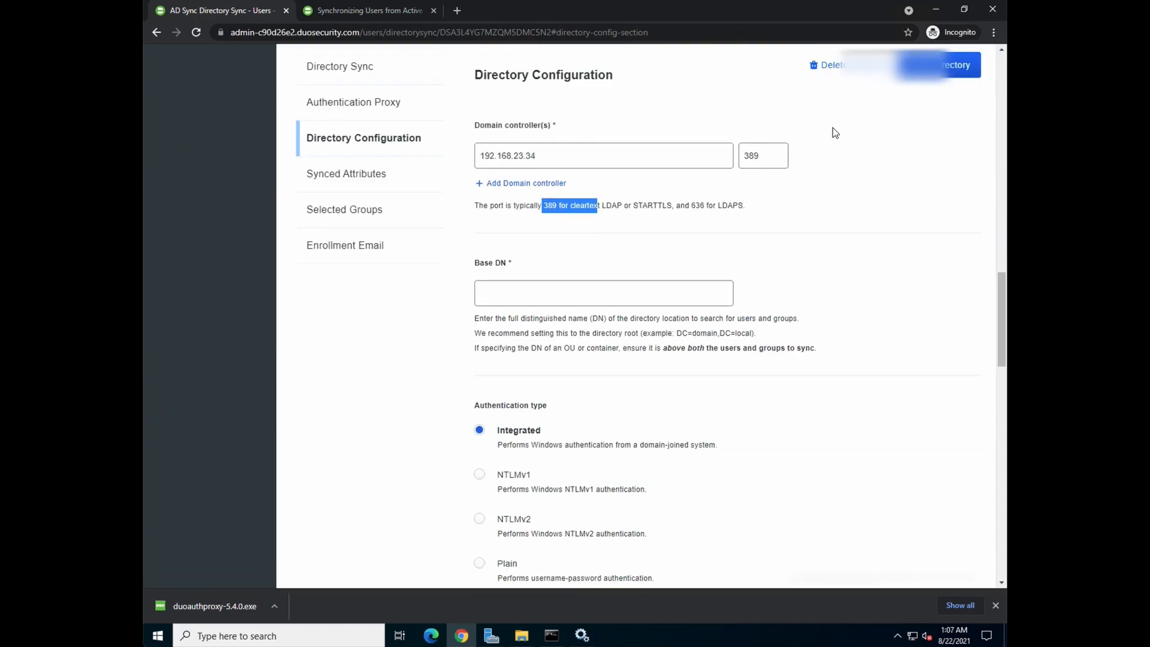
pyautogui.click(939, 65)
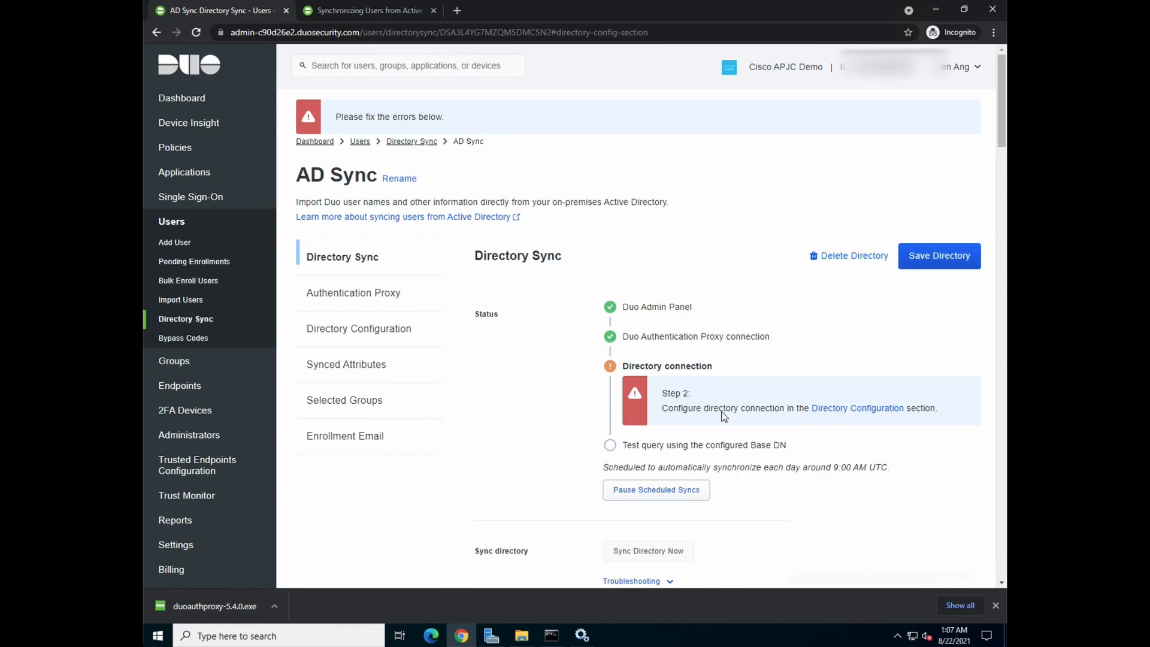
pyautogui.scroll(-3, 796, 423)
pyautogui.scroll(-3, 694, 434)
pyautogui.scroll(-5, 669, 359)
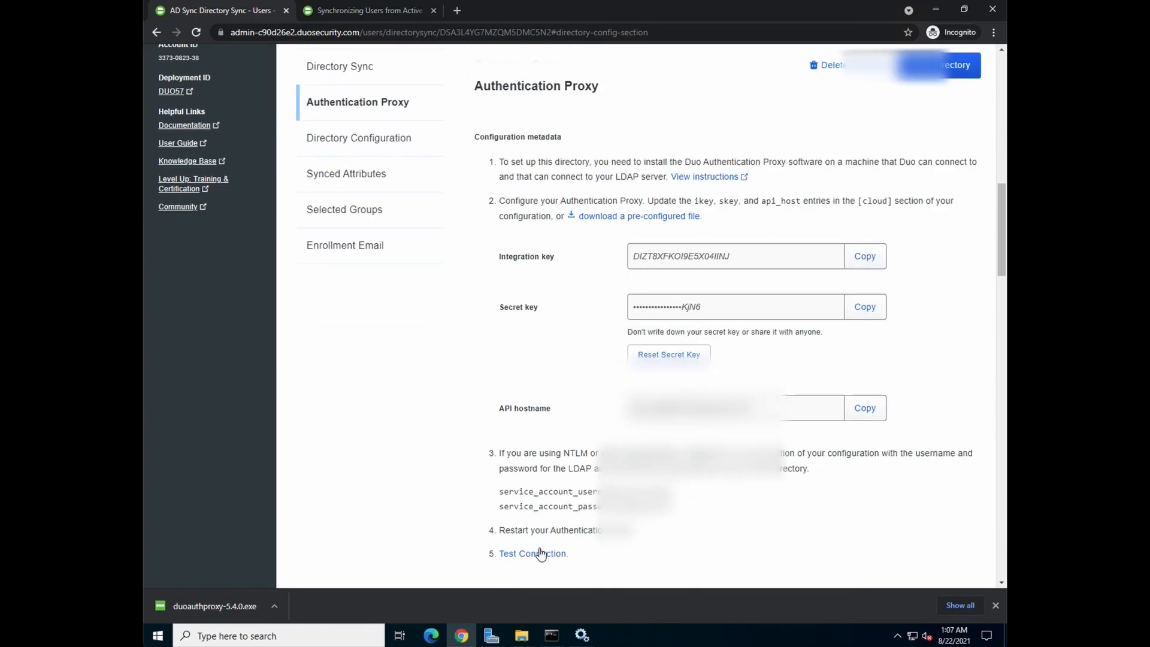
pyautogui.click(544, 553)
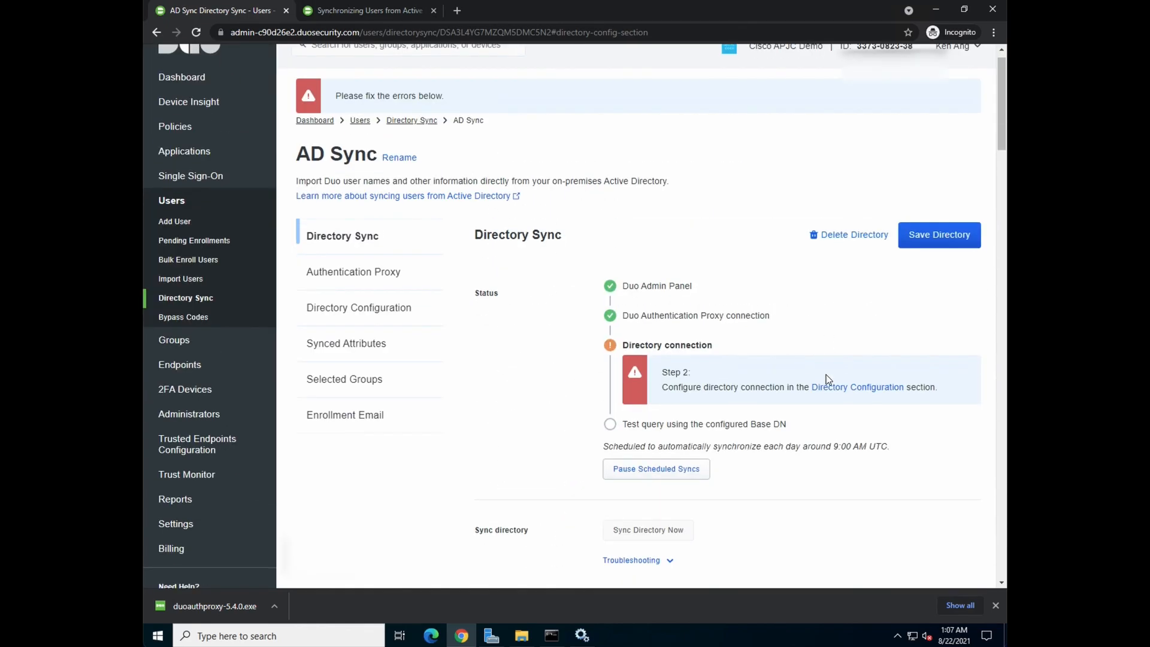
pyautogui.click(826, 375)
pyautogui.click(578, 223)
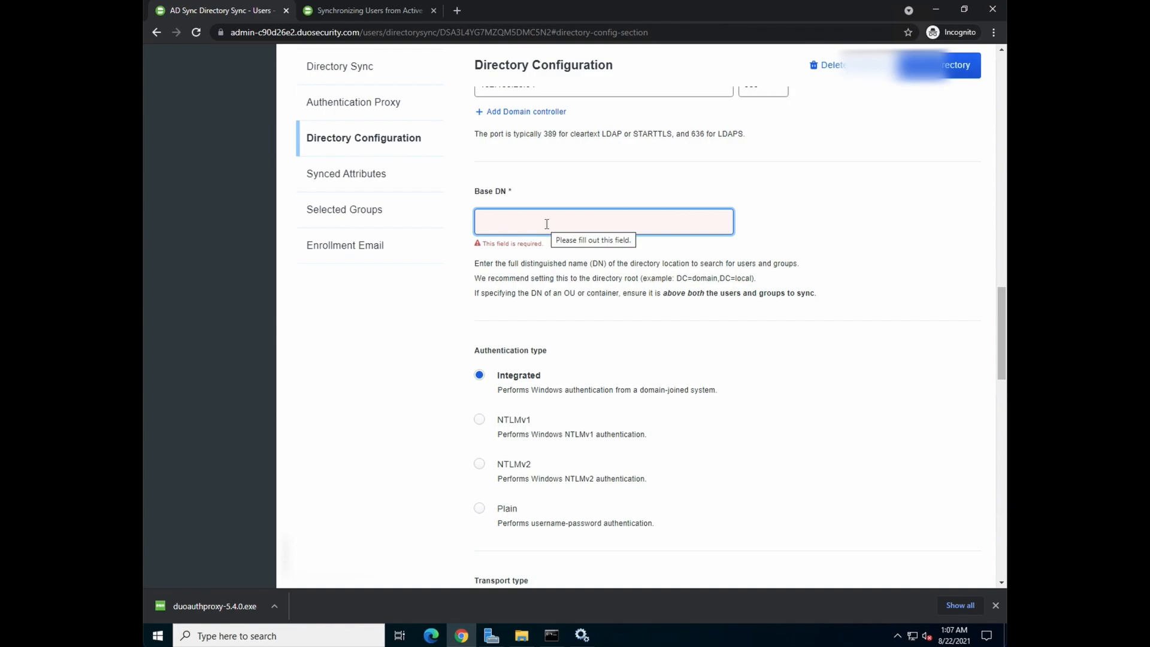
pyautogui.write('DC=')
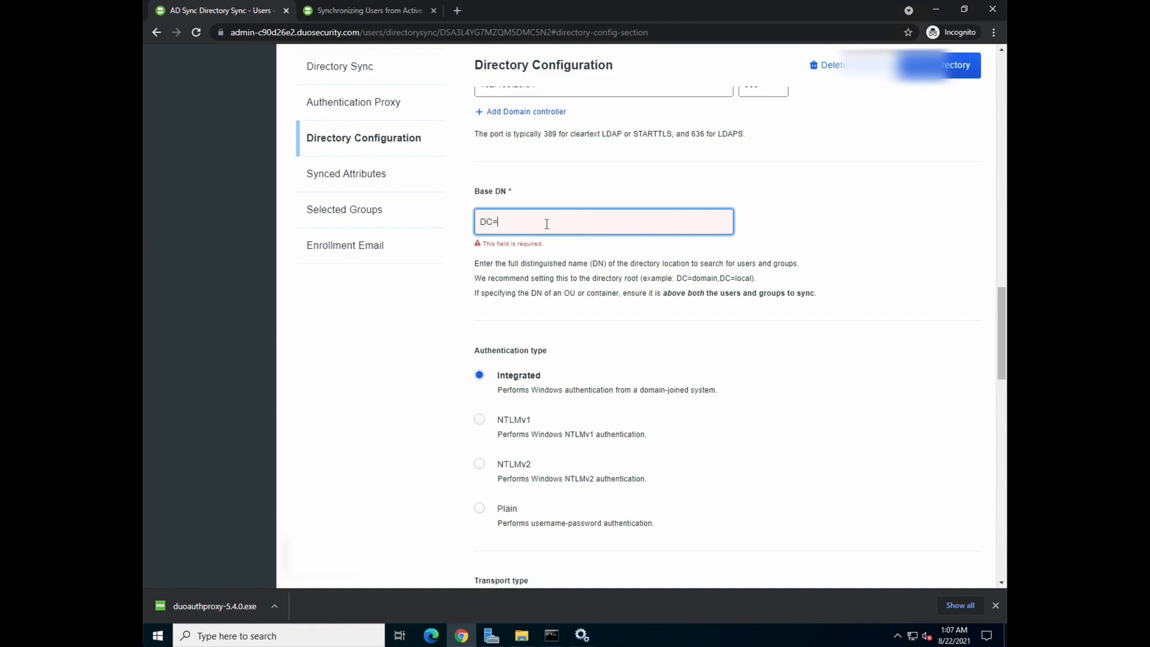
pyautogui.write('in')
pyautogui.write('DC=drad')
pyautogui.write('obase,DC')
pyautogui.write('=')
pyautogui.write('com')
# - Save the directory with Base DN DC=in,DC=dracosase,DC=com
pyautogui.click(943, 65)
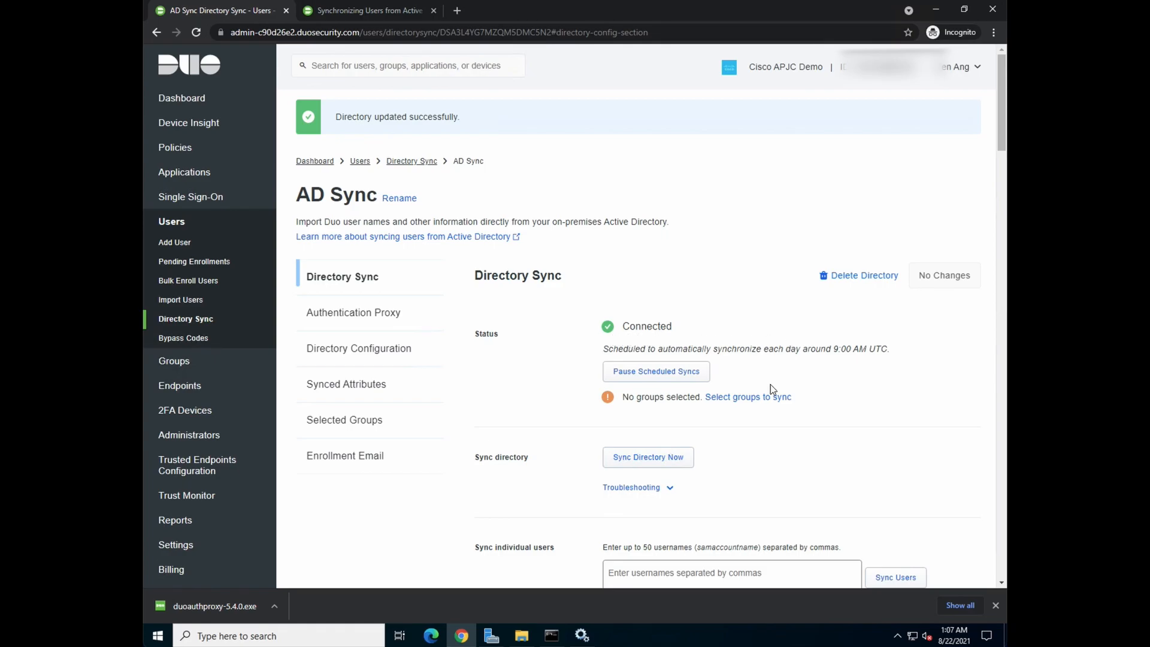
# - Select the DracoSASETestDuo AD group for syncing and save the directory
pyautogui.click(729, 401)
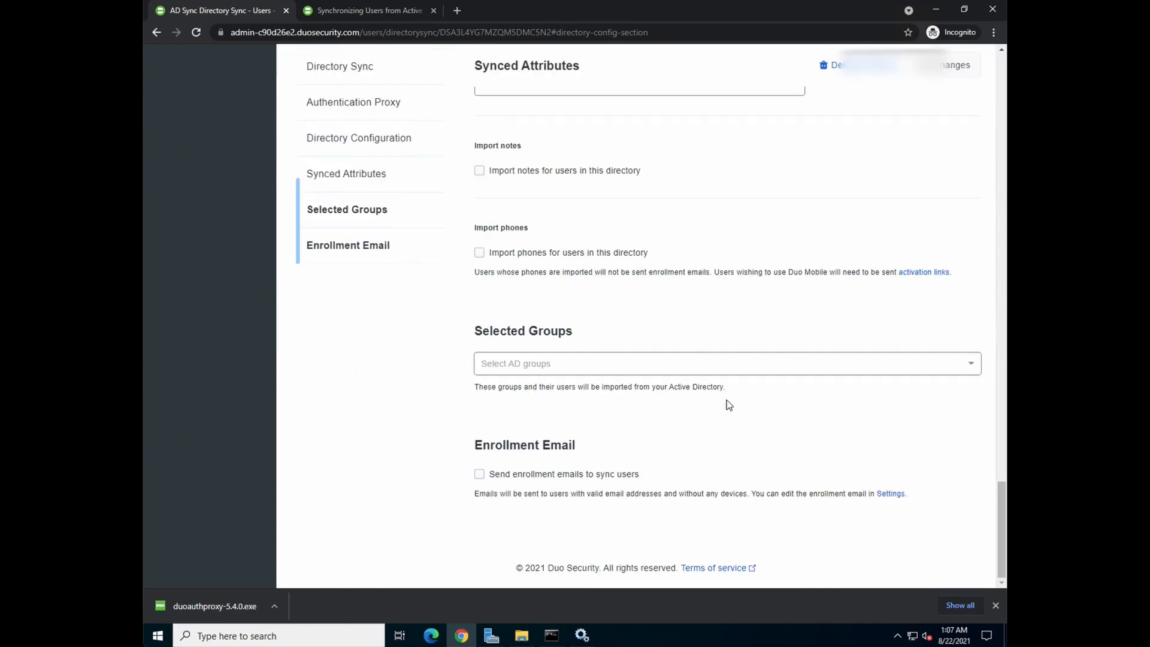
pyautogui.click(812, 366)
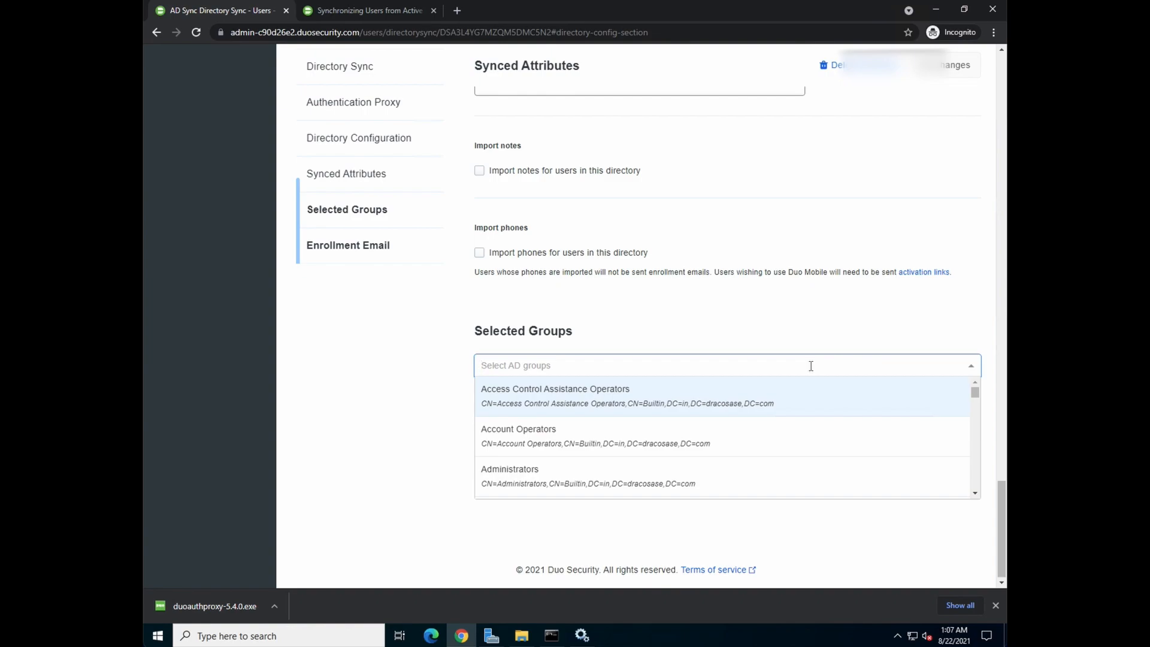
pyautogui.write('dra')
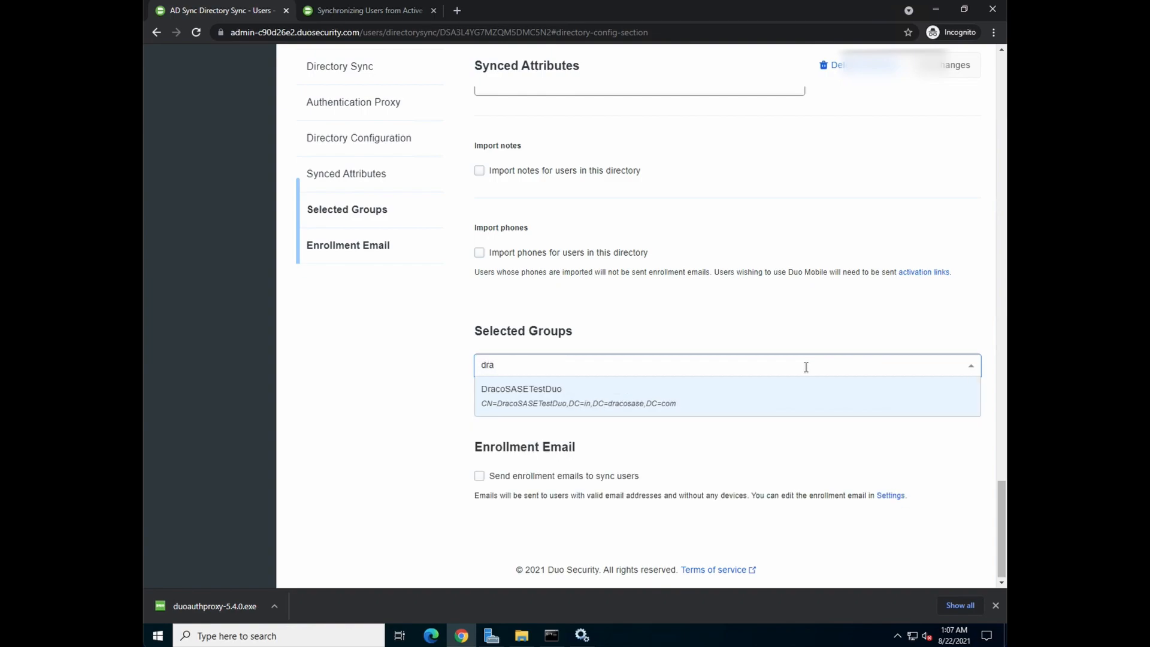
pyautogui.click(568, 403)
pyautogui.click(940, 66)
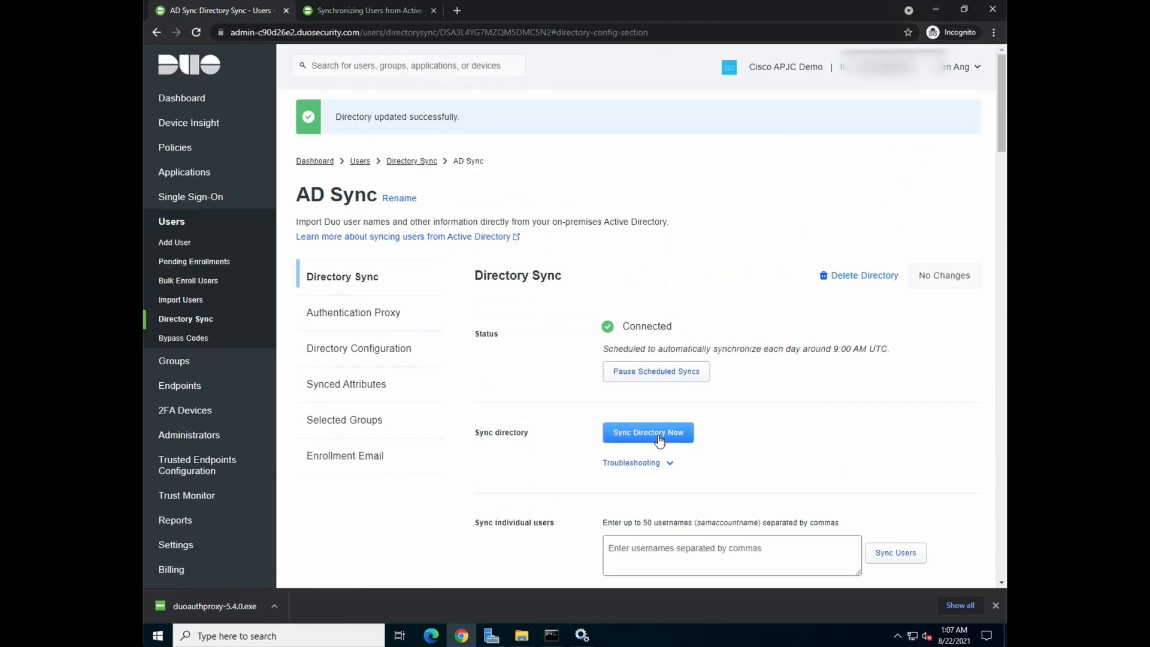
# - Sync the directory now and confirm it synced 1 user and 1 group
pyautogui.click(648, 432)
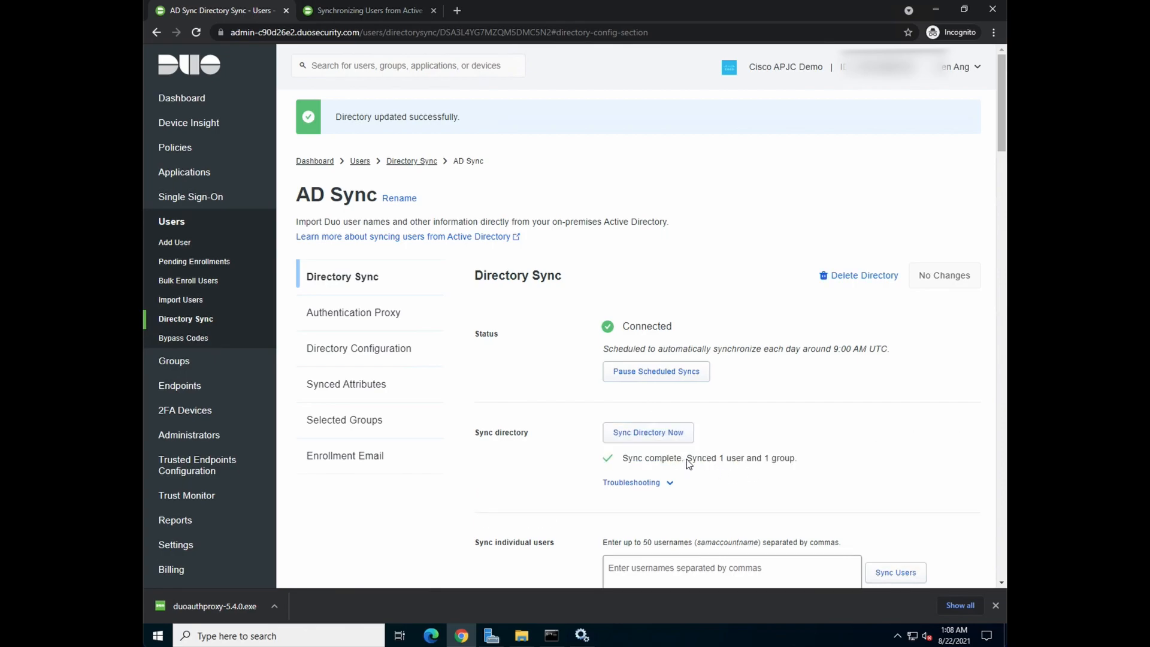
pyautogui.moveTo(687, 457); pyautogui.dragTo(759, 460)
pyautogui.click(789, 463)
# - Confirm user ds001, Draco Sase 001, in the Users list, visit Applications, and return to Users
pyautogui.click(172, 222)
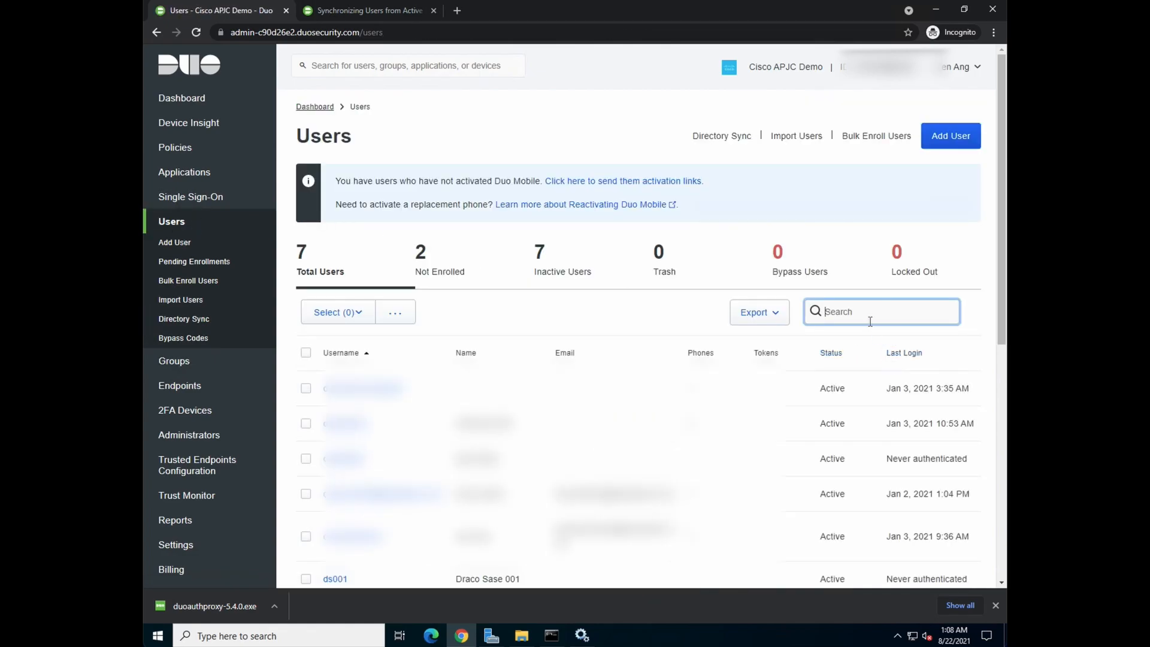
pyautogui.write('ds001')
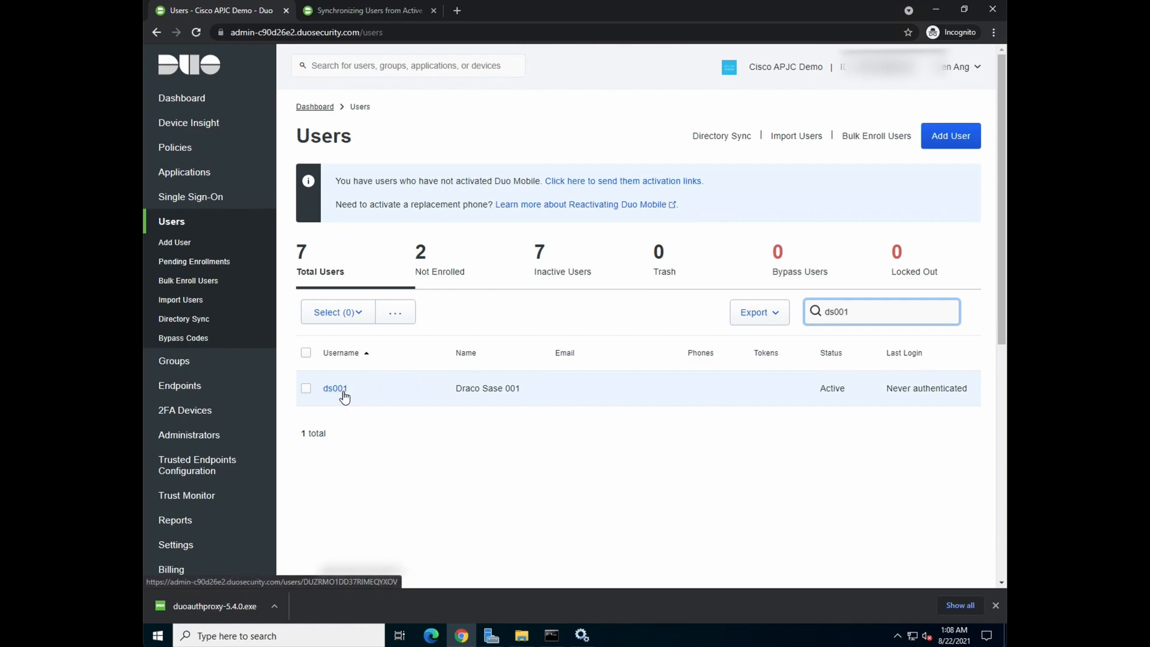
pyautogui.moveTo(455, 388); pyautogui.dragTo(533, 392)
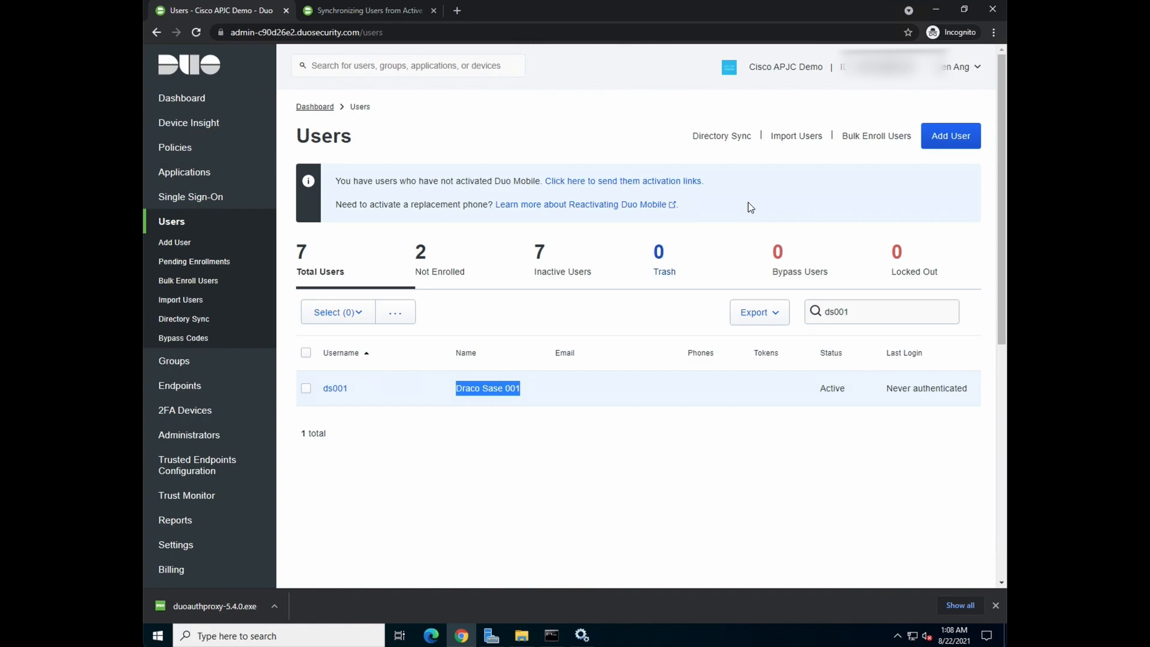
pyautogui.click(184, 172)
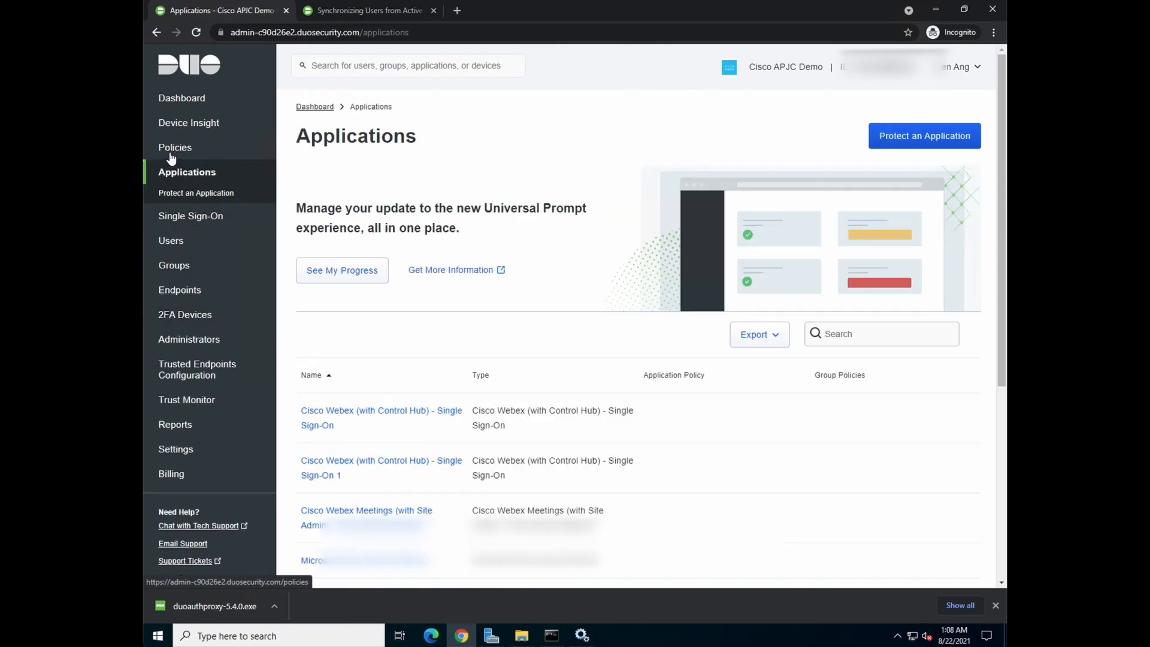
pyautogui.click(171, 241)
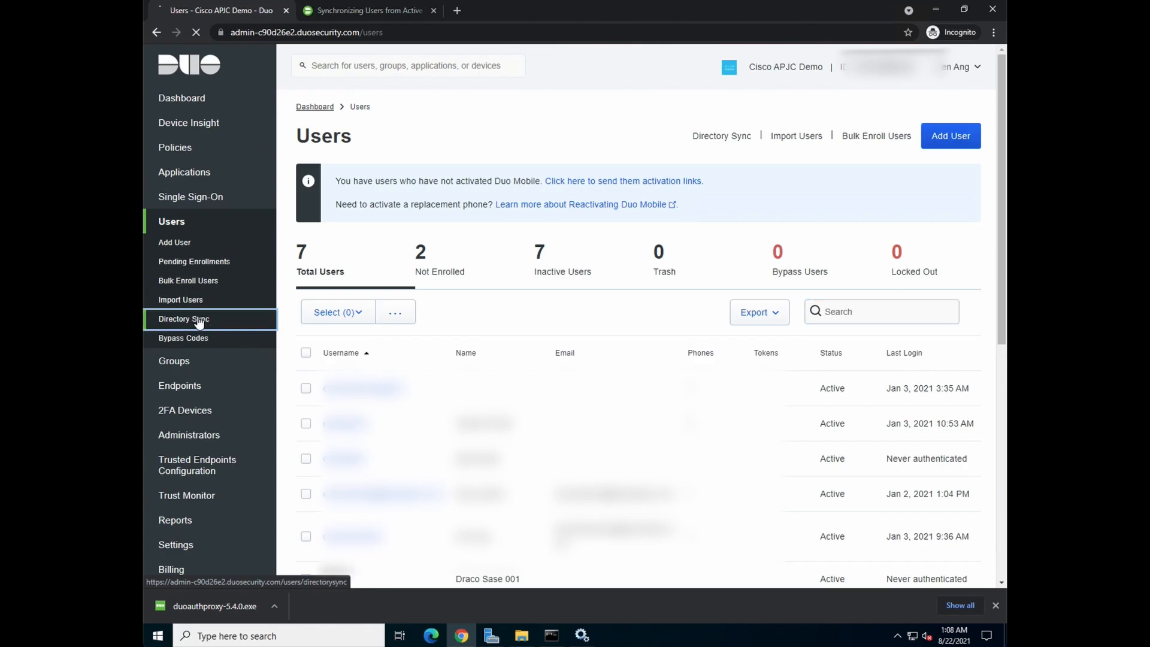
# - Rename the AD Sync directory to 'Draco SASE 2022 AD 001' and save the new name
pyautogui.click(185, 319)
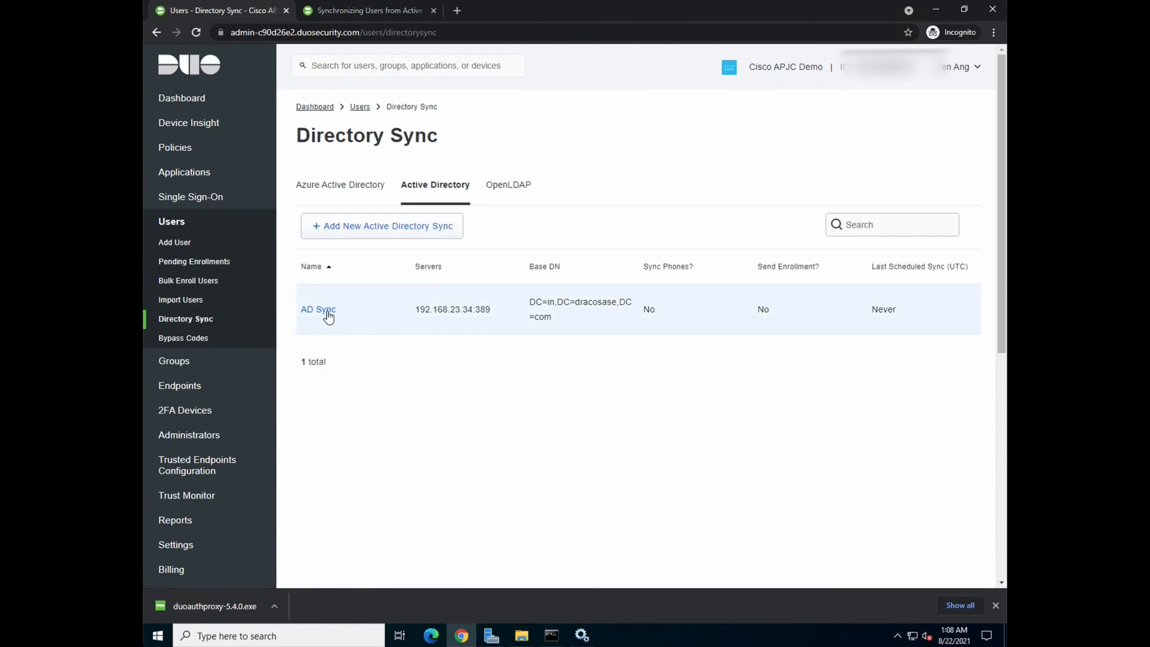
pyautogui.click(318, 309)
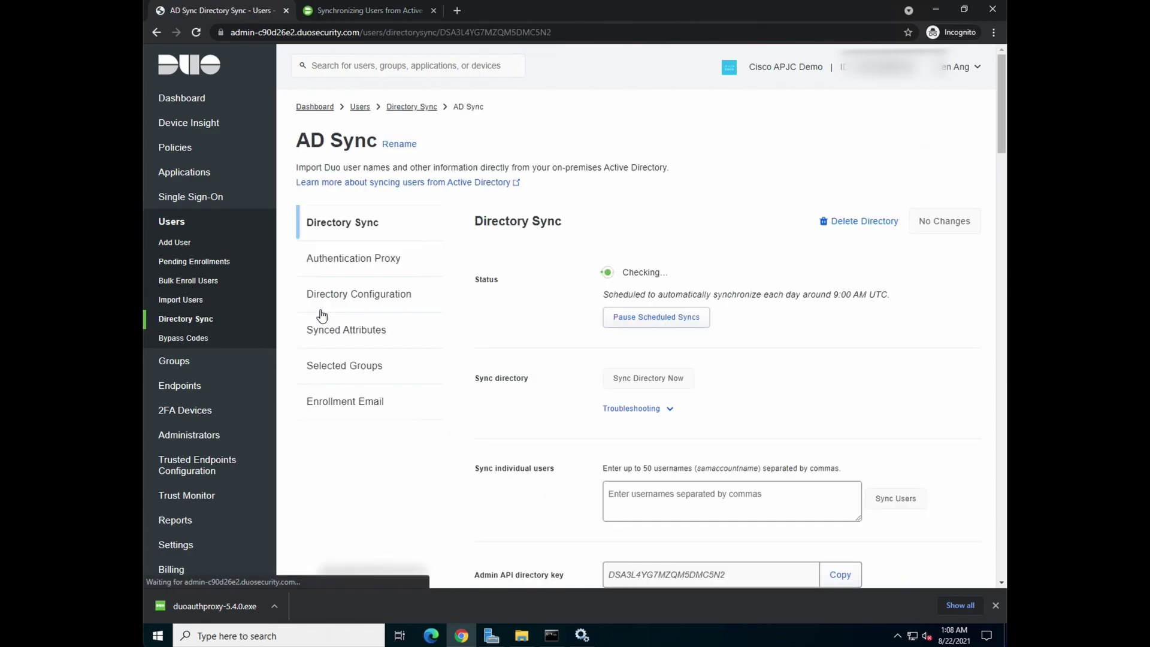
pyautogui.click(399, 144)
pyautogui.moveTo(396, 140); pyautogui.dragTo(273, 140)
pyautogui.write('Draco SASE 2022 AD')
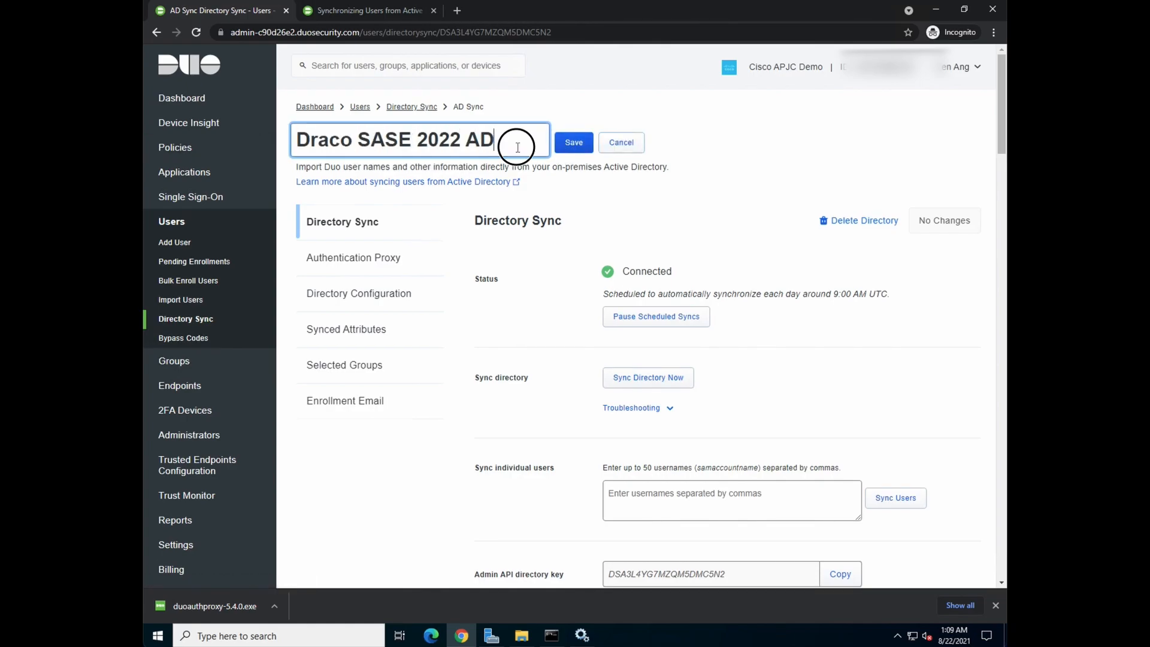
pyautogui.write(' 001')
pyautogui.click(573, 142)
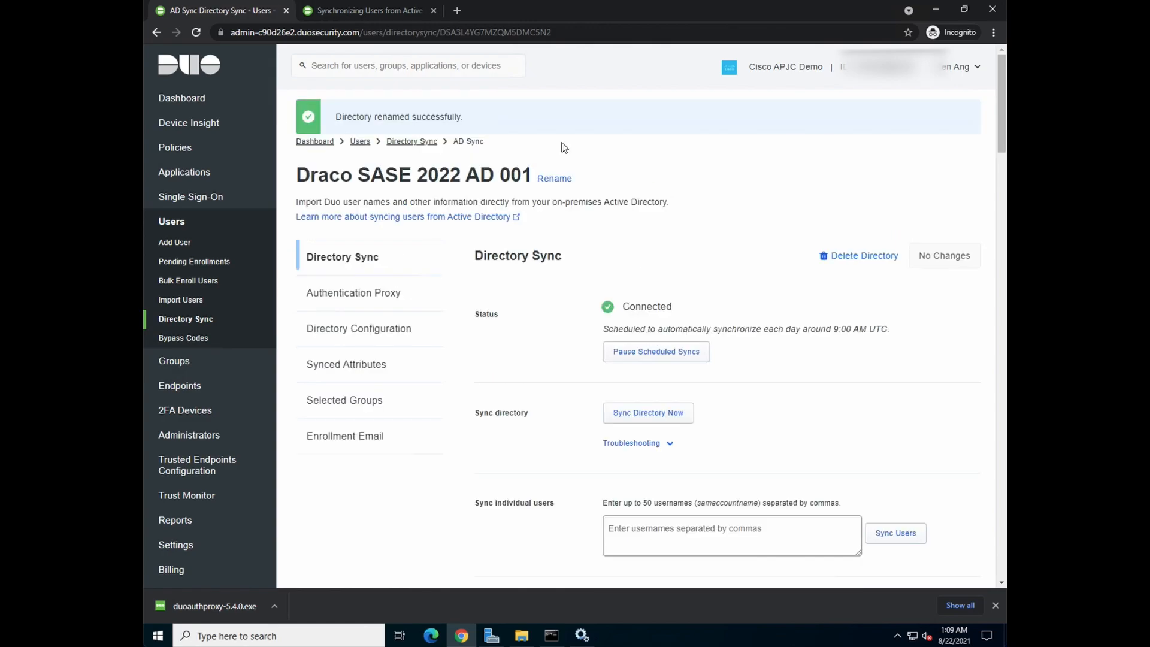